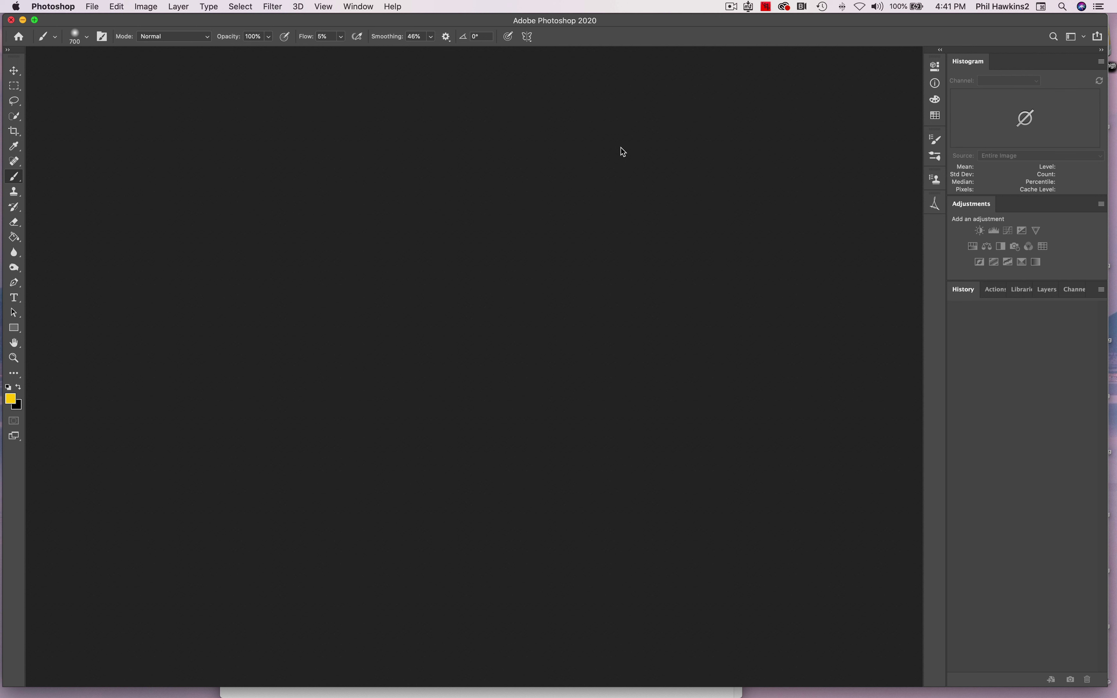
Create a new Default Photoshop Size document, 7 × 5 in at 300 ppi (Untitled-1, 2100 × 1500 px)
{"action": "left_click", "coordinate": [156, 53]}
{"action": "left_click", "coordinate": [93, 7]}
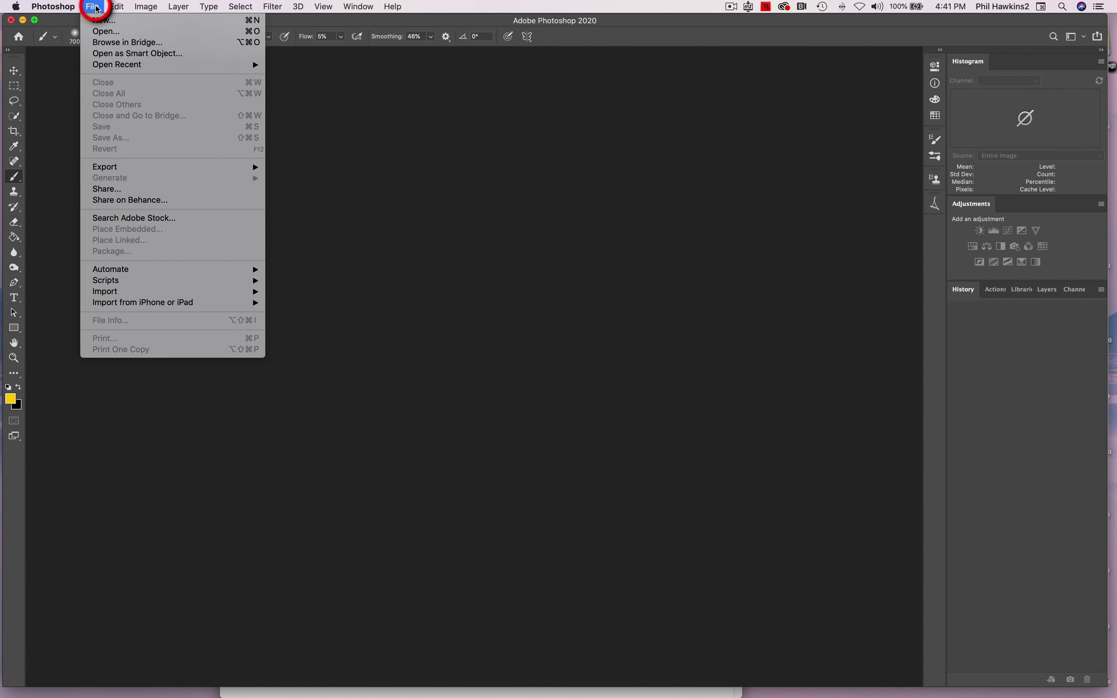
{"action": "left_click", "coordinate": [99, 20]}
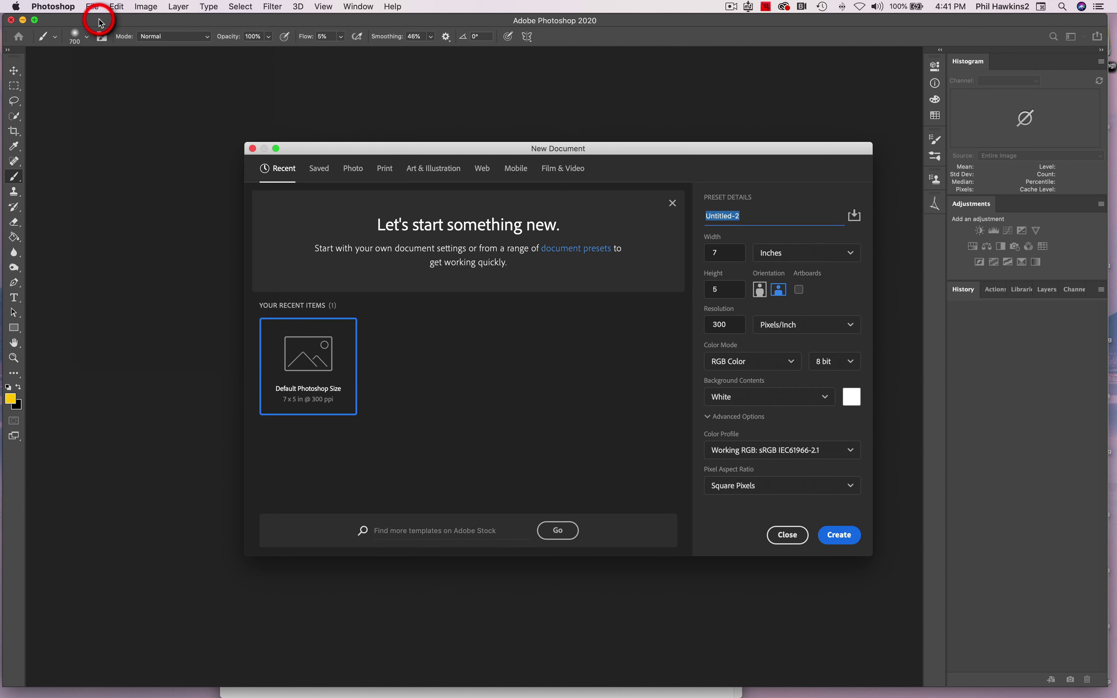
{"action": "left_click", "coordinate": [841, 536]}
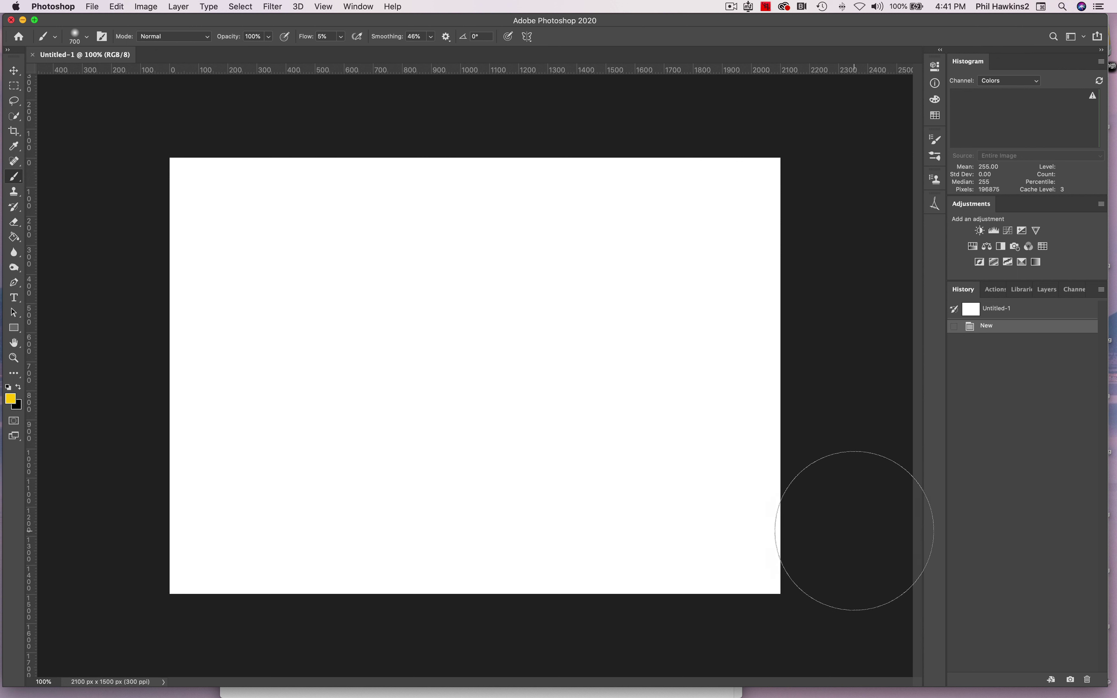
In the Layers panel, add Layer 1 and duplicate it into Layer 1 copy and Layer 1 copy 2
{"action": "left_click", "coordinate": [1049, 290]}
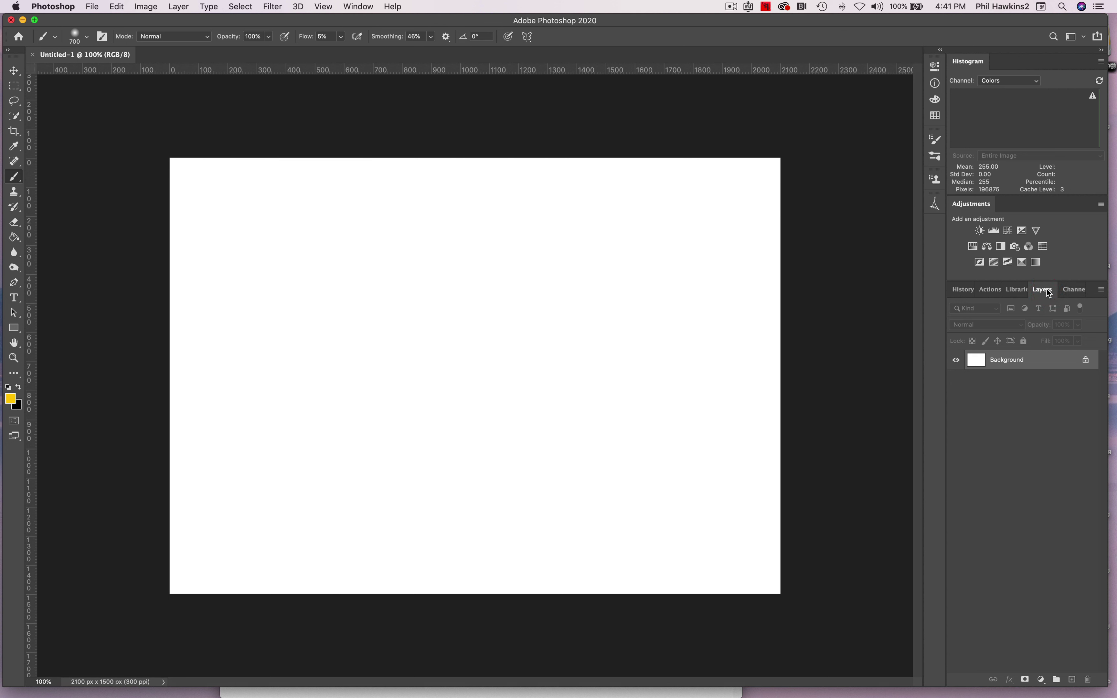
{"action": "left_click", "coordinate": [1040, 357]}
{"action": "key", "text": "super+j"}
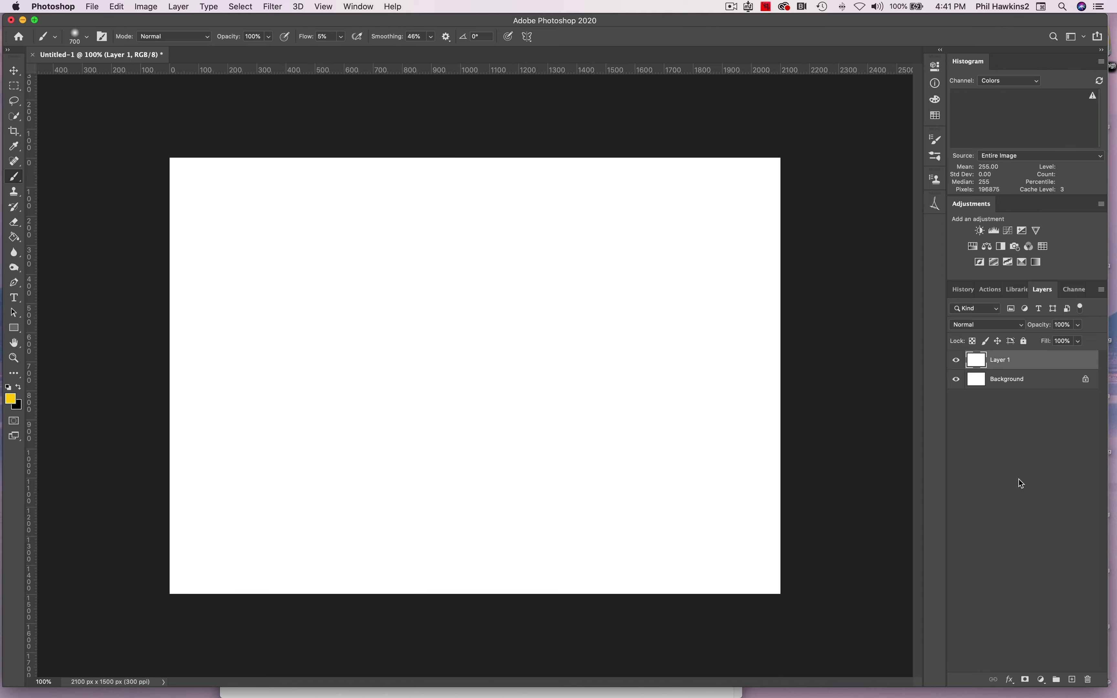
{"action": "key", "text": "super+j"}
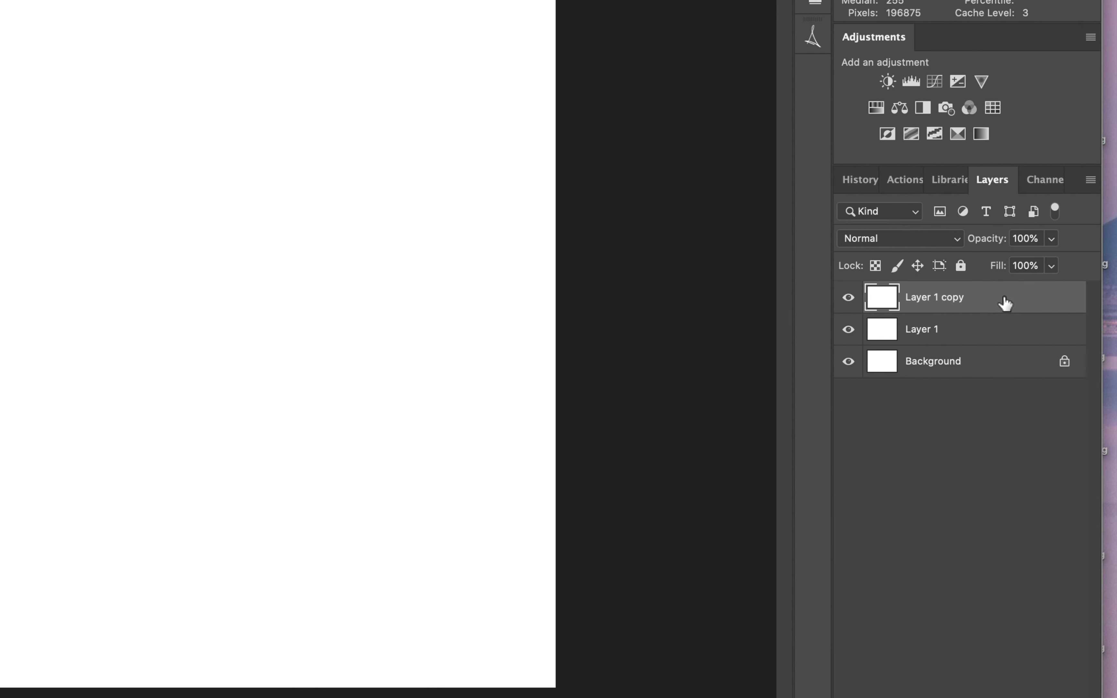
{"action": "left_click", "coordinate": [1005, 303]}
{"action": "left_click_drag", "start_coordinate": [1006, 303], "coordinate": [1044, 672]}
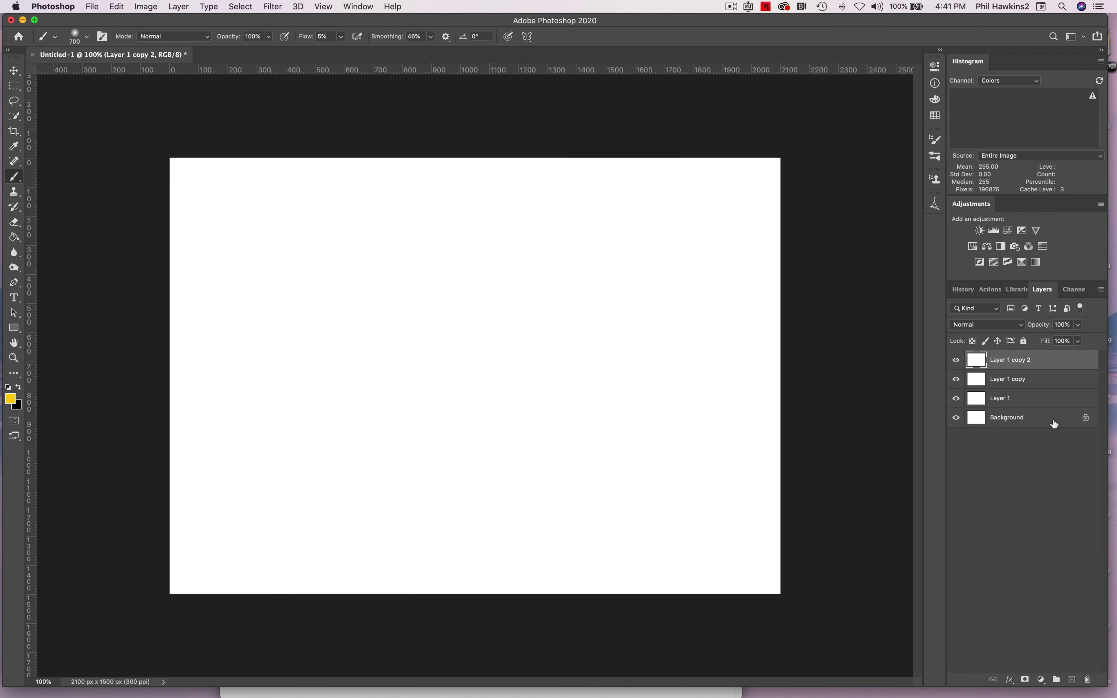
Delete Layer 1 copy 2 and confirm, leaving Layer 1 copy and Layer 1 above Background
{"action": "right_click", "coordinate": [1054, 364]}
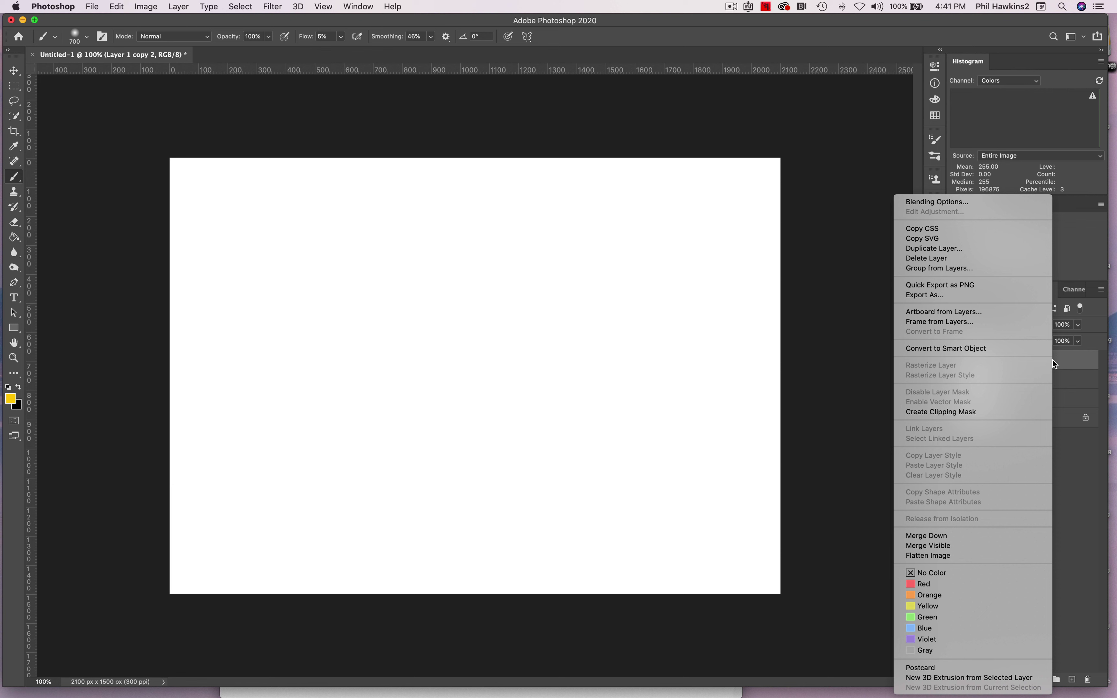
{"action": "key", "text": "Escape"}
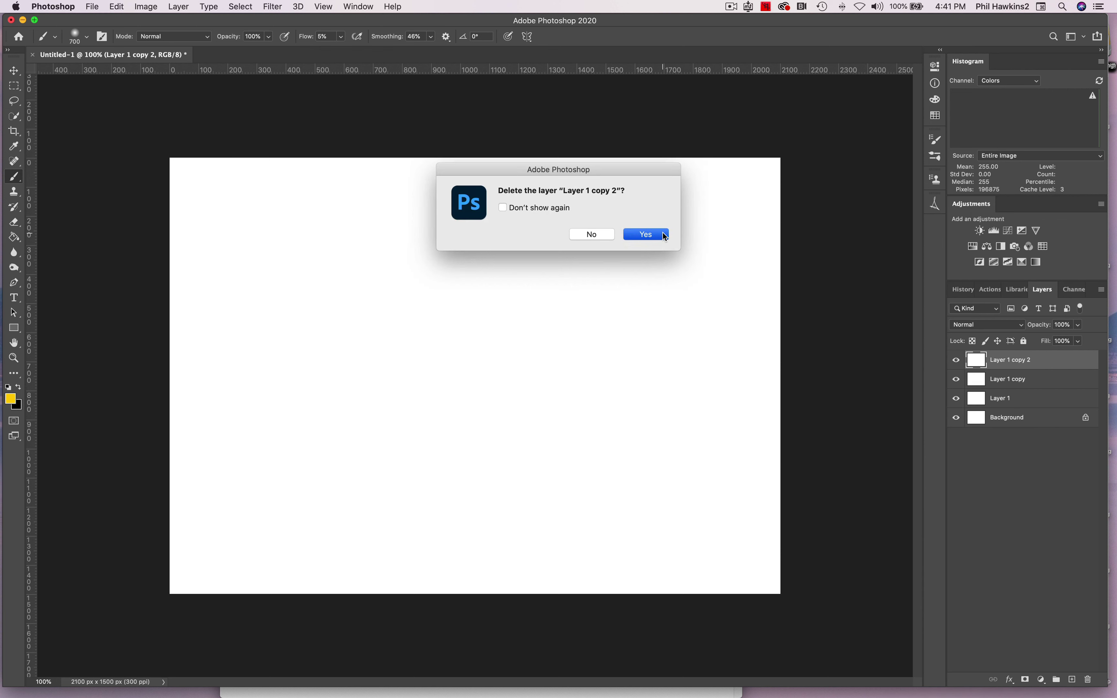
{"action": "left_click", "coordinate": [662, 233]}
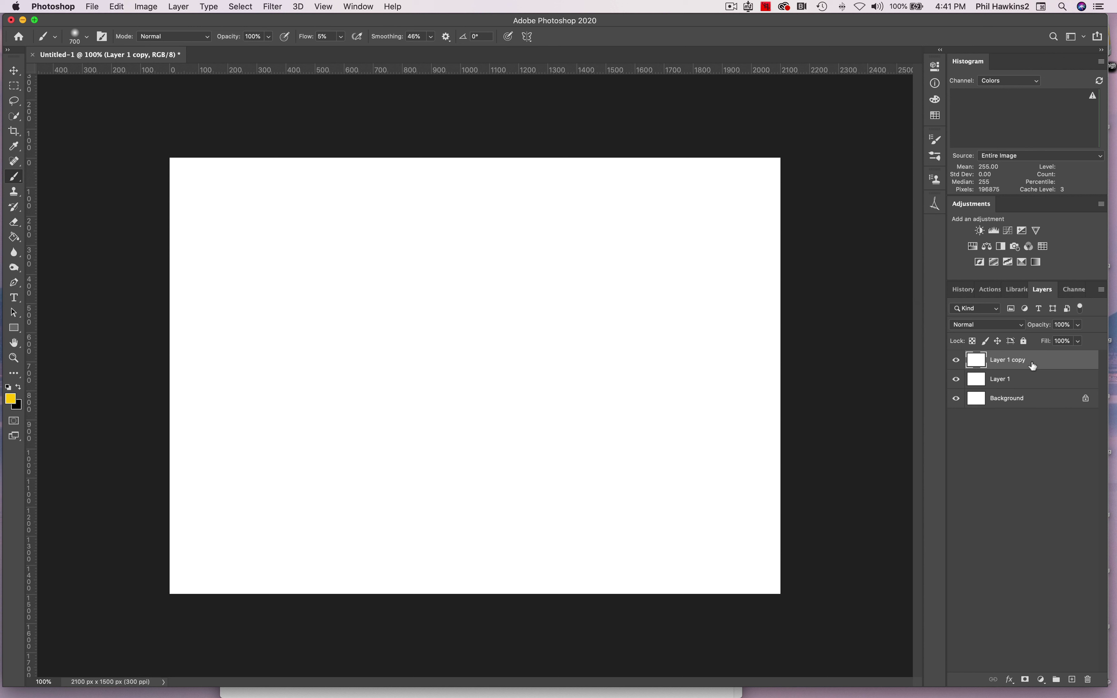
{"action": "left_click_drag", "start_coordinate": [1022, 399], "coordinate": [1035, 401]}
{"action": "left_click", "coordinate": [1034, 362]}
{"action": "left_click", "coordinate": [1039, 382]}
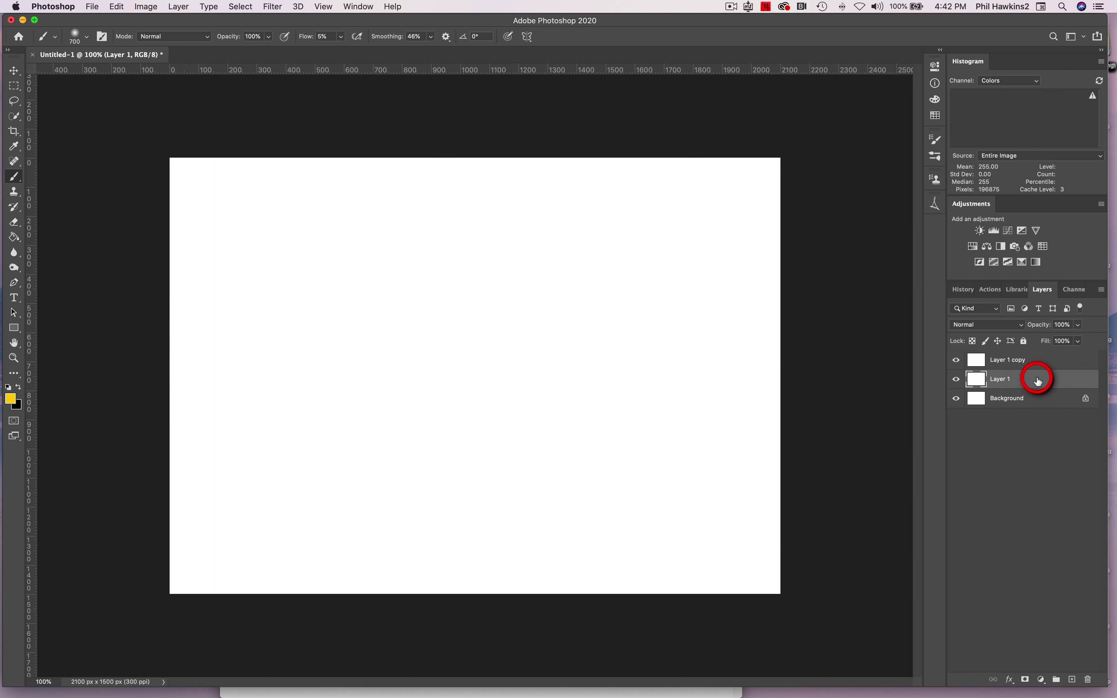
{"action": "left_click", "coordinate": [1043, 363]}
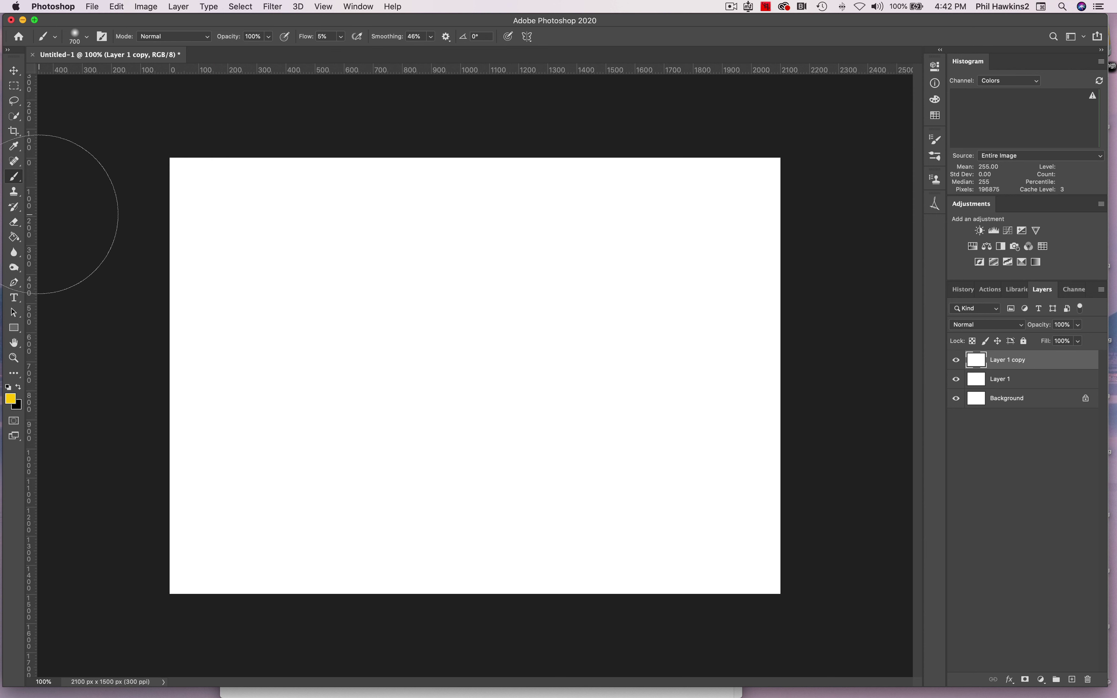
Paint-bucket Layer 1 copy solid yellow, hide it, and select Layer 1
{"action": "left_click", "coordinate": [14, 237]}
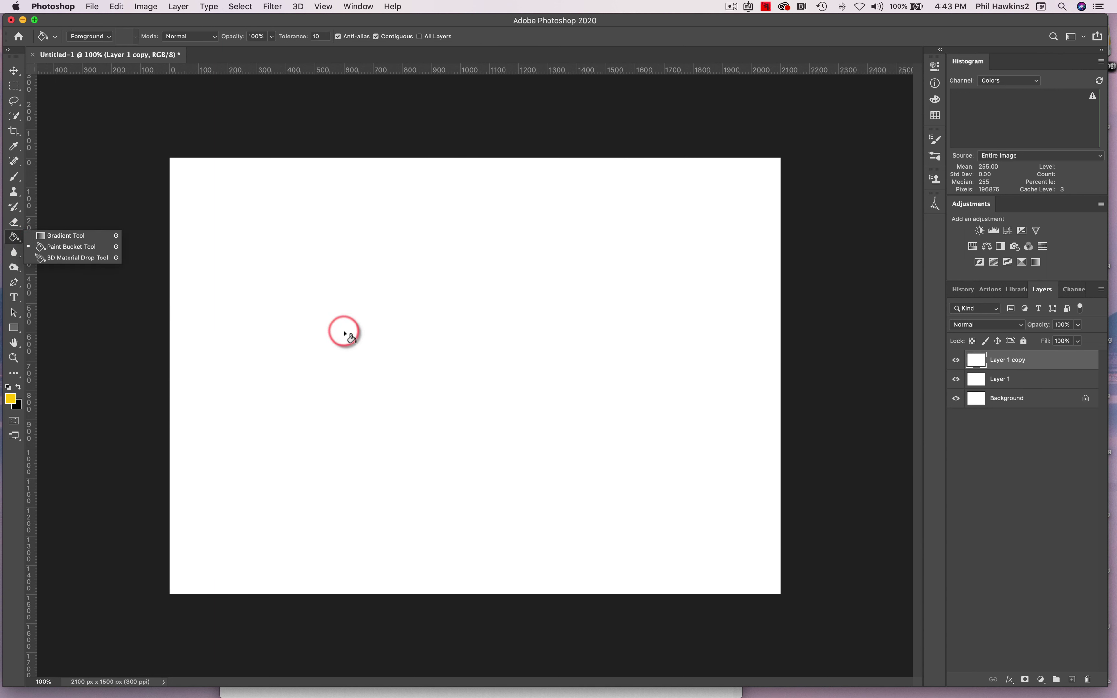
{"action": "left_click", "coordinate": [389, 319]}
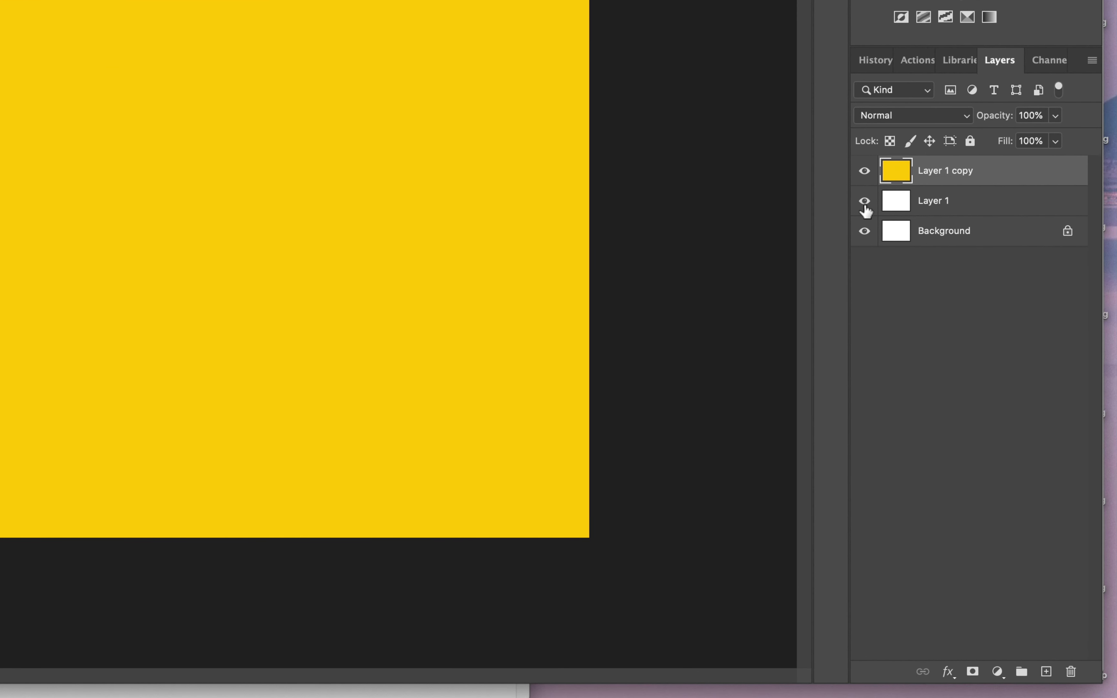
{"action": "left_click", "coordinate": [865, 172]}
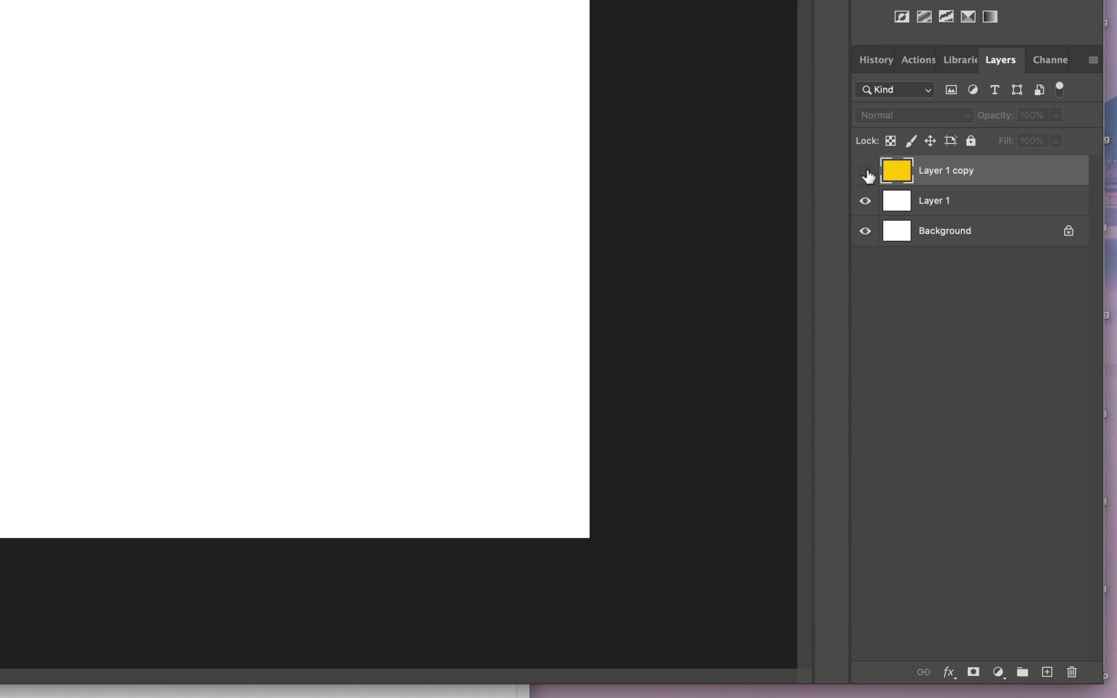
{"action": "left_click", "coordinate": [948, 200]}
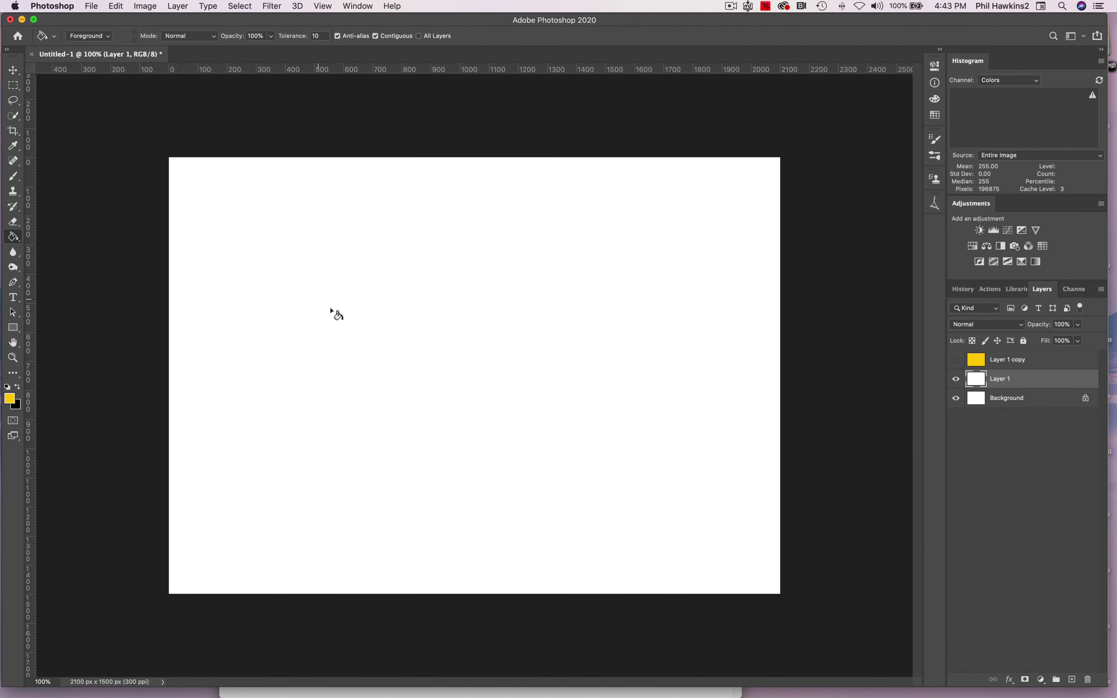
Set the foreground colour to blue 0036ff, fill Layer 1 with it, and show the yellow layer again
{"action": "left_click", "coordinate": [8, 400]}
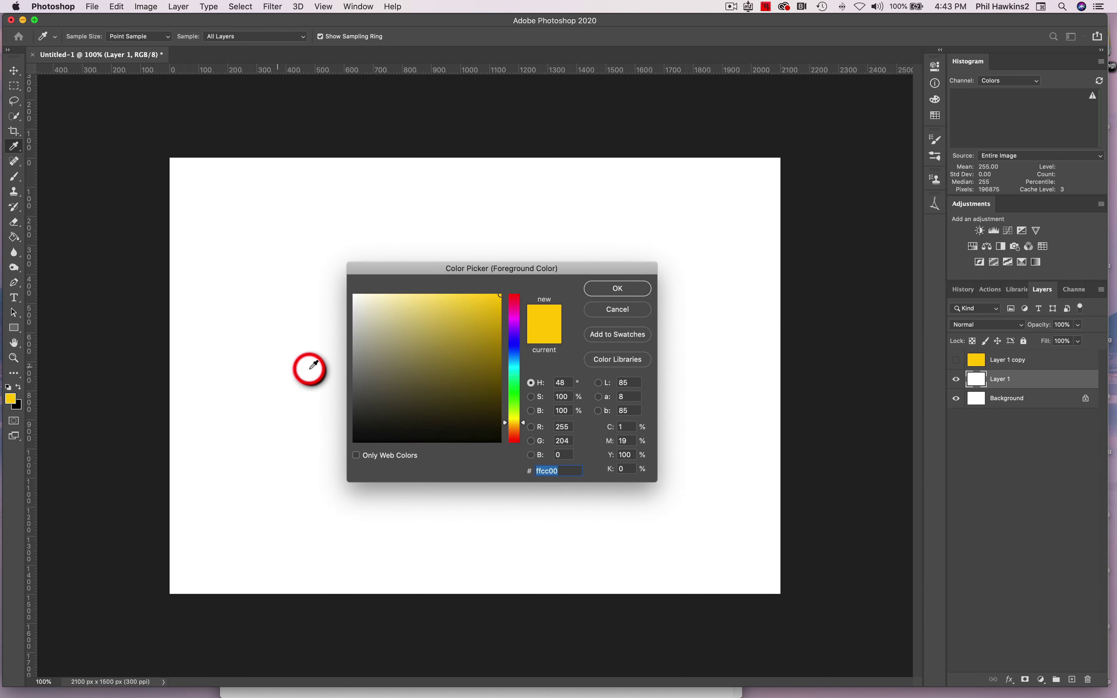
{"action": "left_click", "coordinate": [514, 346]}
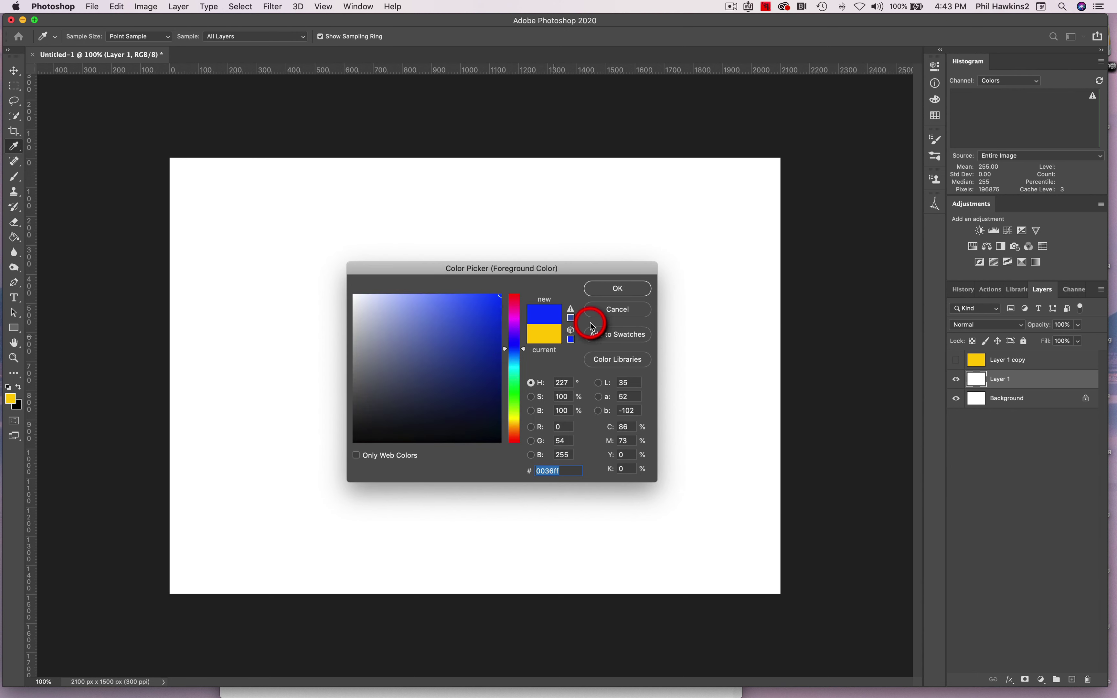
{"action": "left_click", "coordinate": [620, 292]}
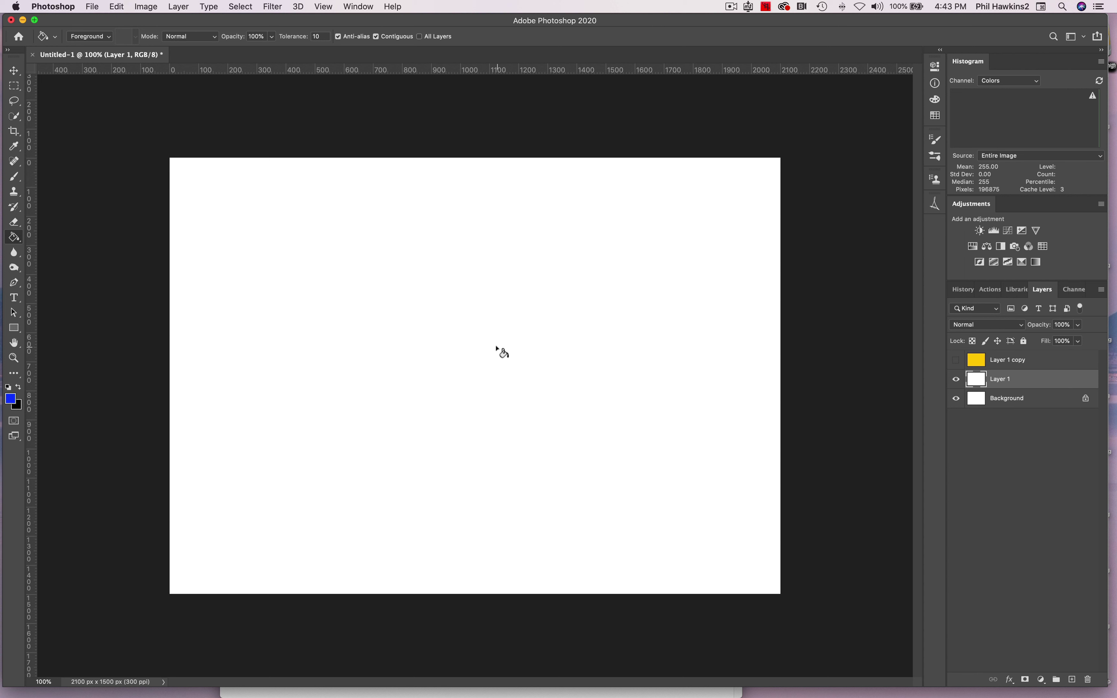
{"action": "left_click", "coordinate": [410, 336]}
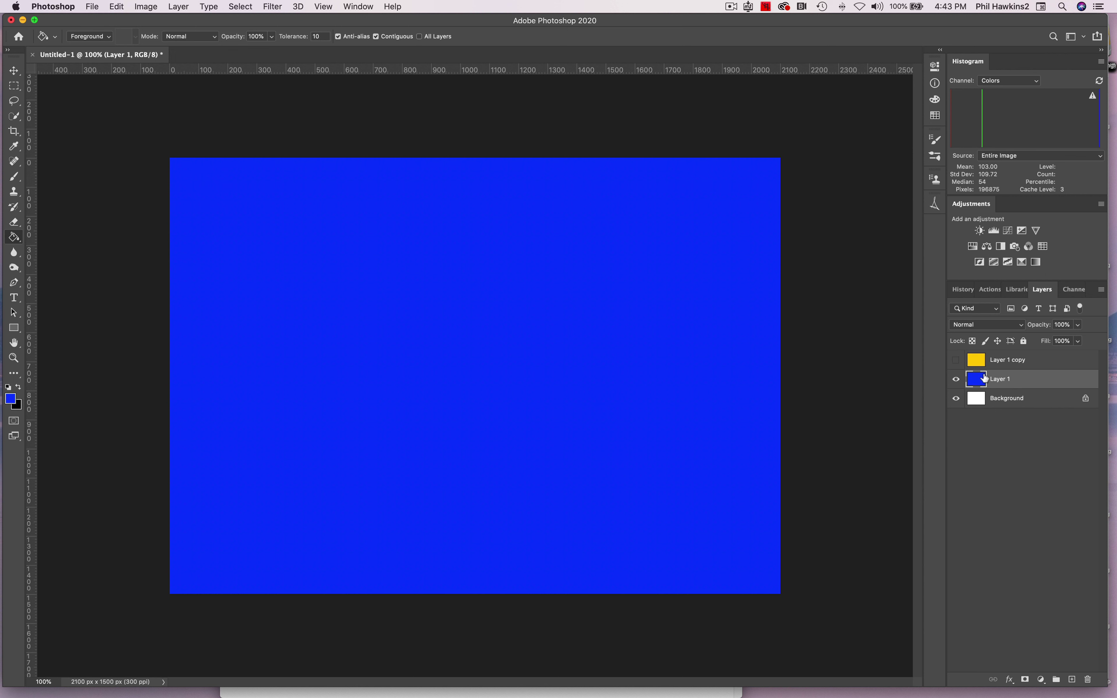
{"action": "left_click", "coordinate": [956, 362]}
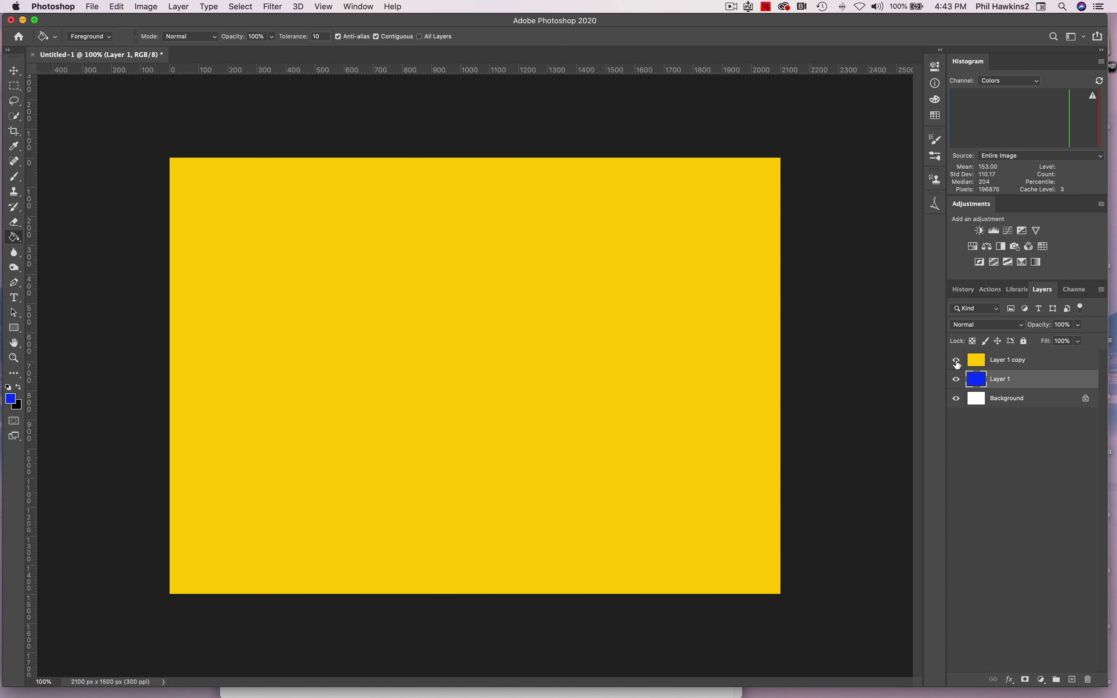
Select Layer 1 copy and toggle its visibility off and on to compare yellow over blue
{"action": "left_click", "coordinate": [1035, 365]}
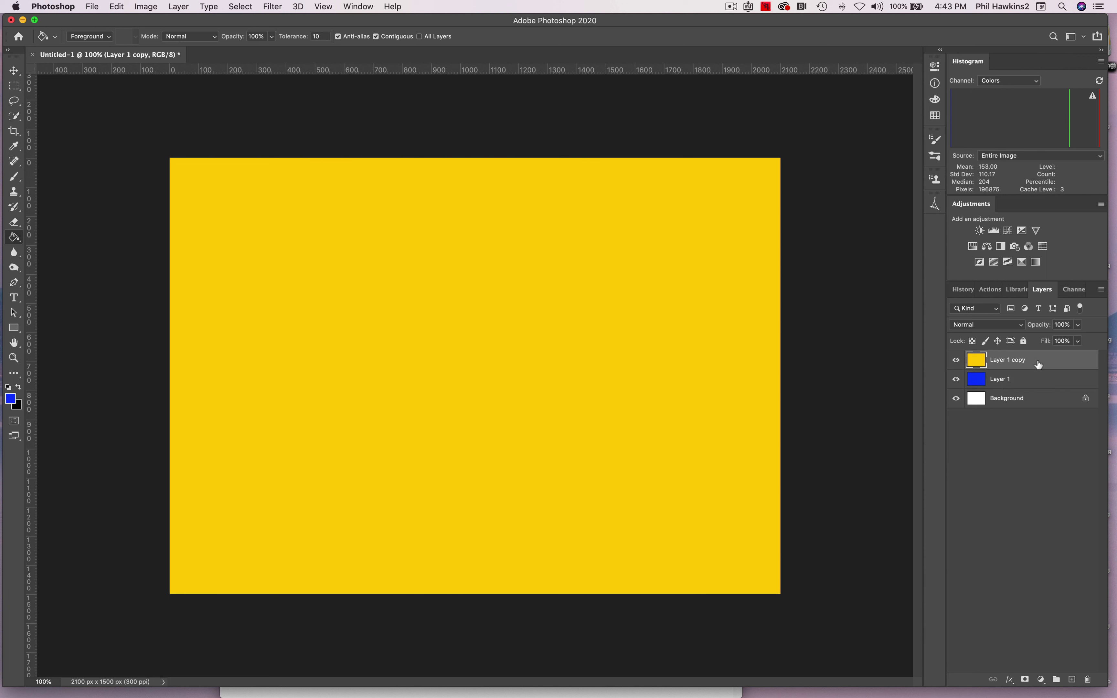
{"action": "left_click", "coordinate": [956, 363]}
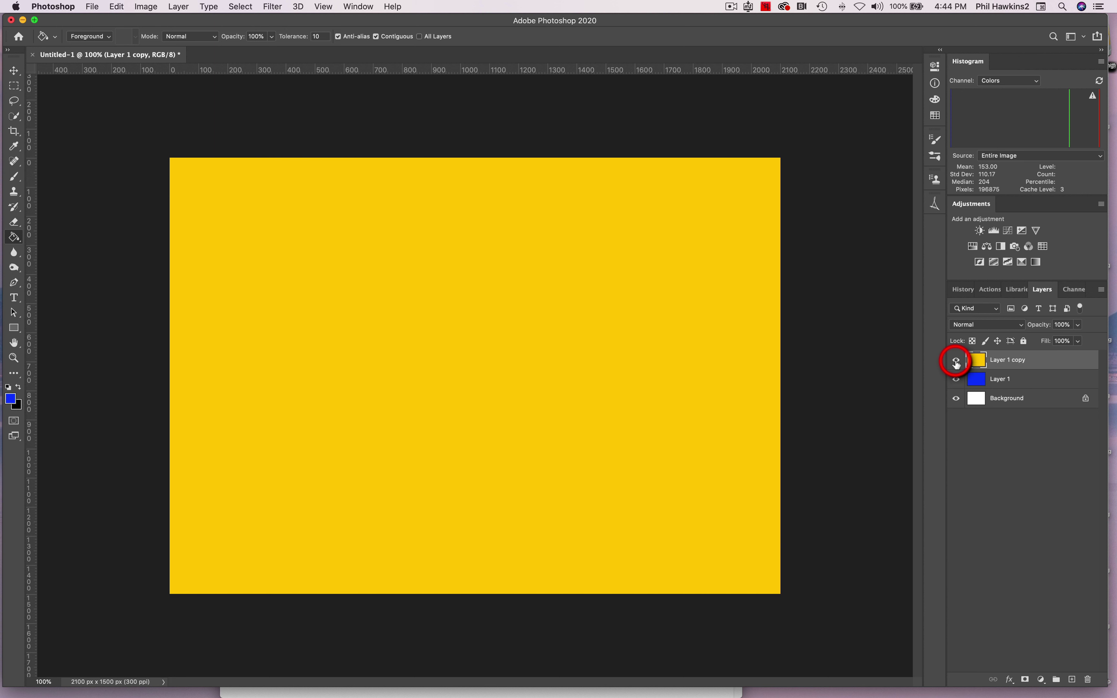
{"action": "left_click", "coordinate": [956, 362]}
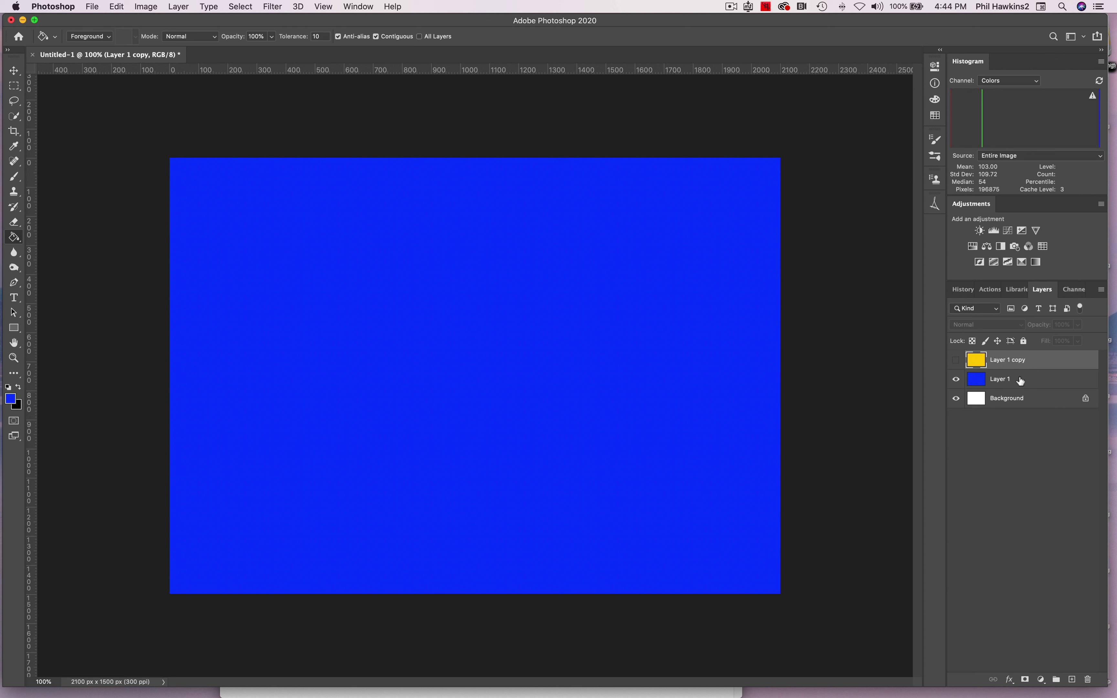
{"action": "left_click", "coordinate": [956, 363]}
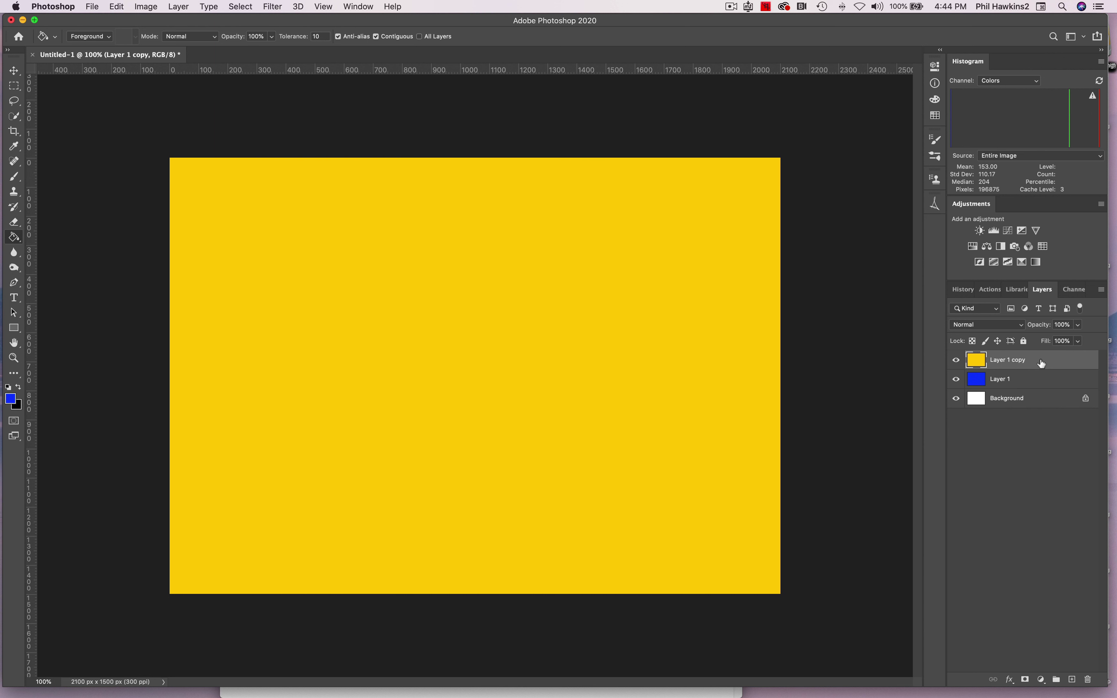
With the Eraser Tool, erase a vertical strip down the left side of yellow Layer 1 copy
{"action": "left_click", "coordinate": [17, 225]}
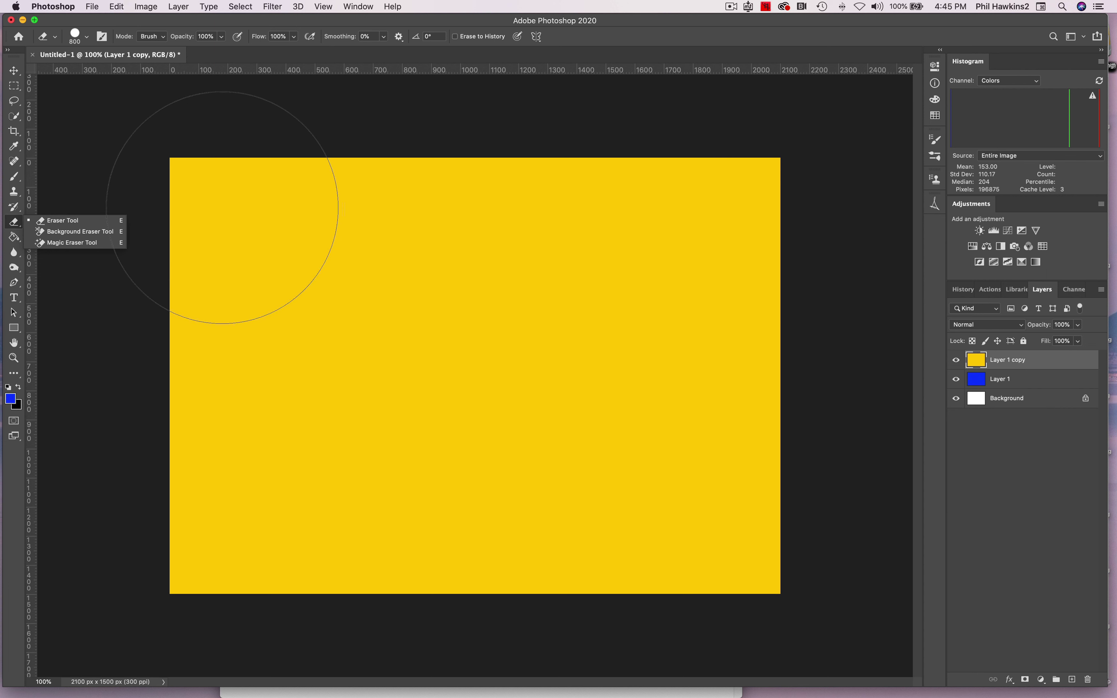
{"action": "left_click", "coordinate": [185, 120]}
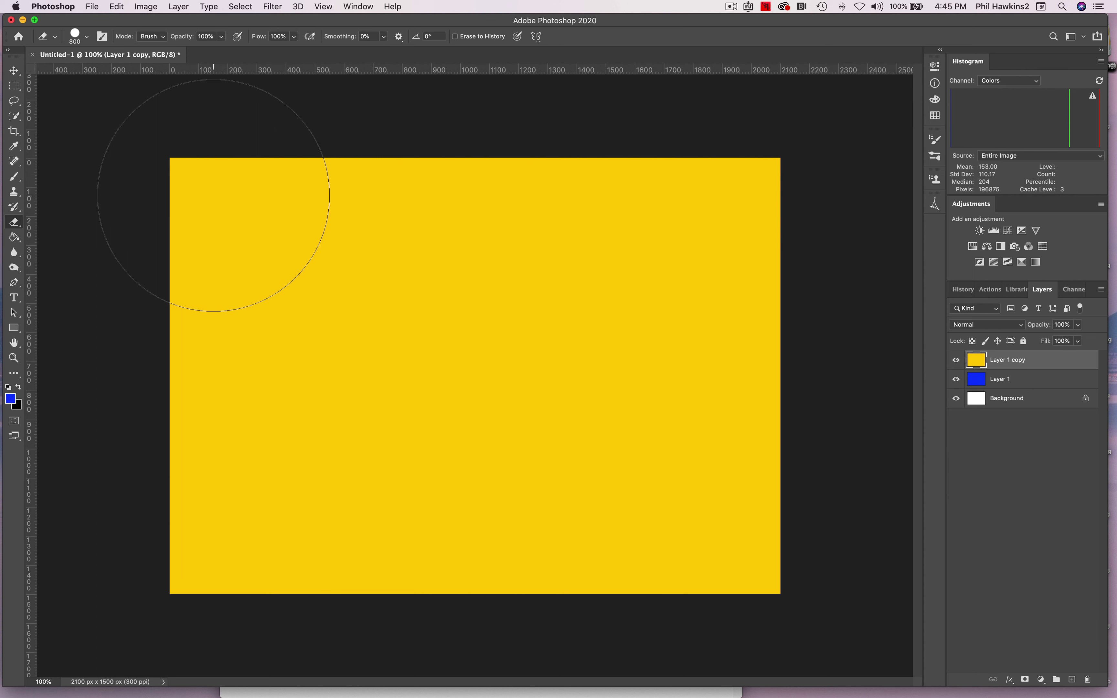
{"action": "left_click_drag", "start_coordinate": [213, 195], "coordinate": [218, 575]}
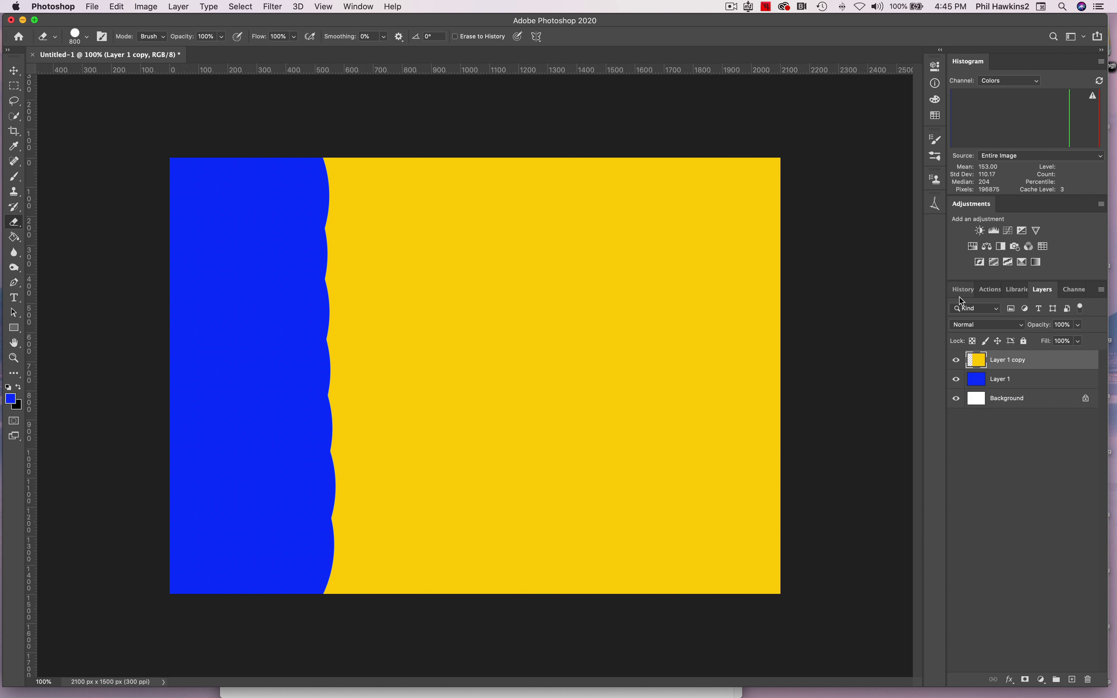
Check the History panel, return to Layers, and switch back to the Untitled-1 document
{"action": "left_click", "coordinate": [968, 290]}
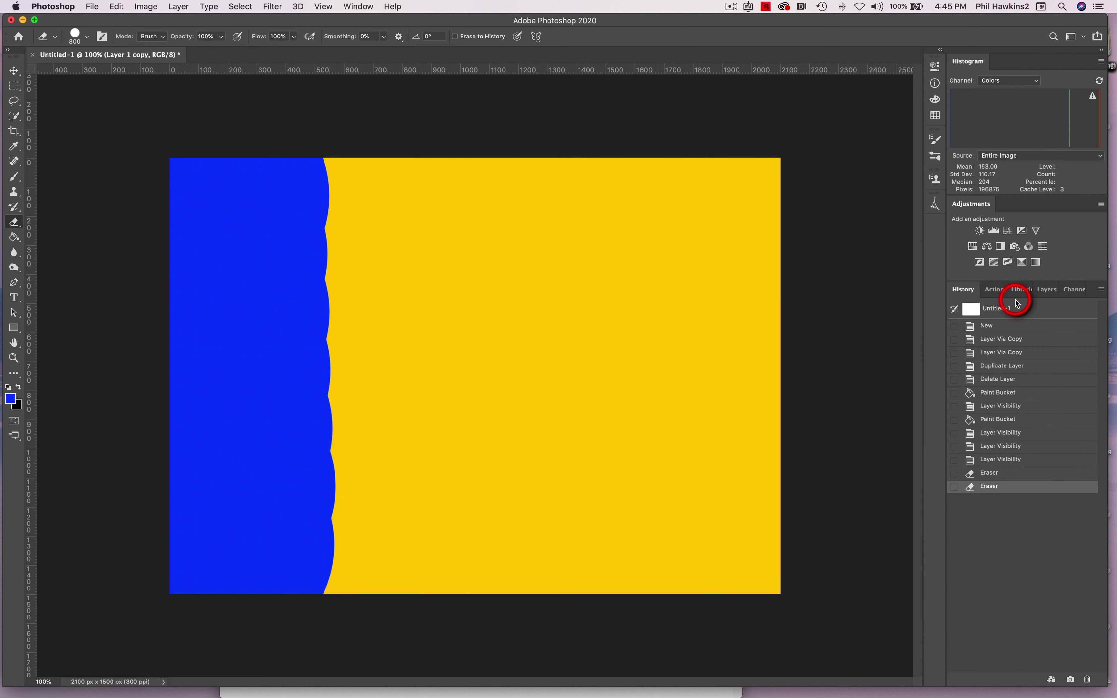
{"action": "left_click", "coordinate": [1046, 290]}
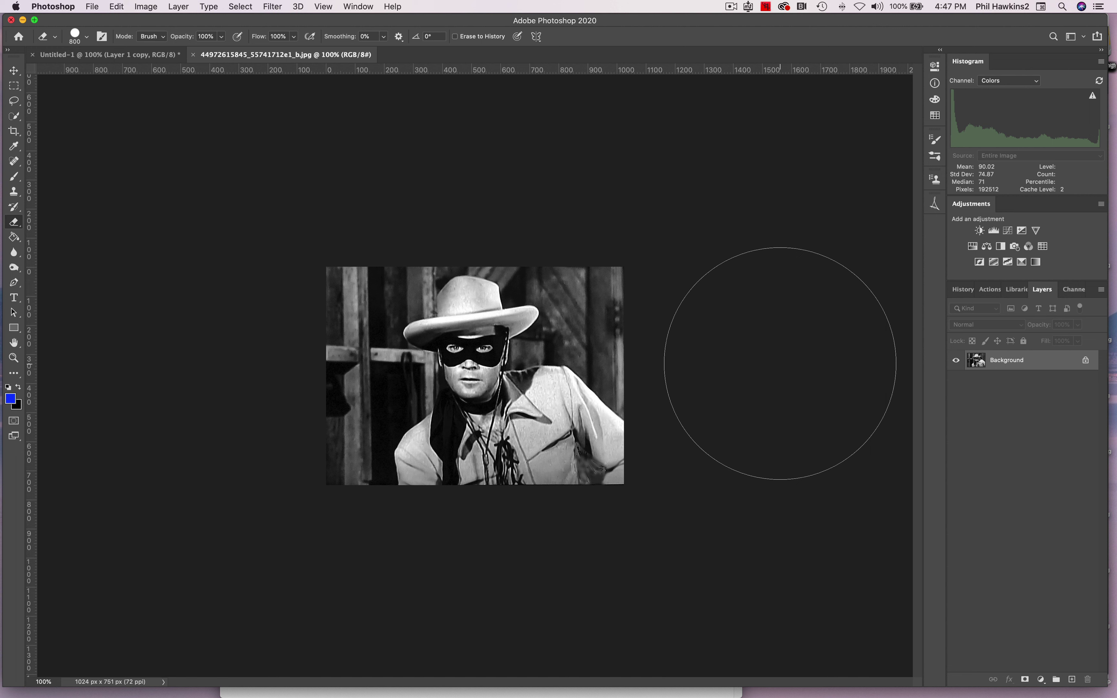
{"action": "left_click", "coordinate": [109, 55]}
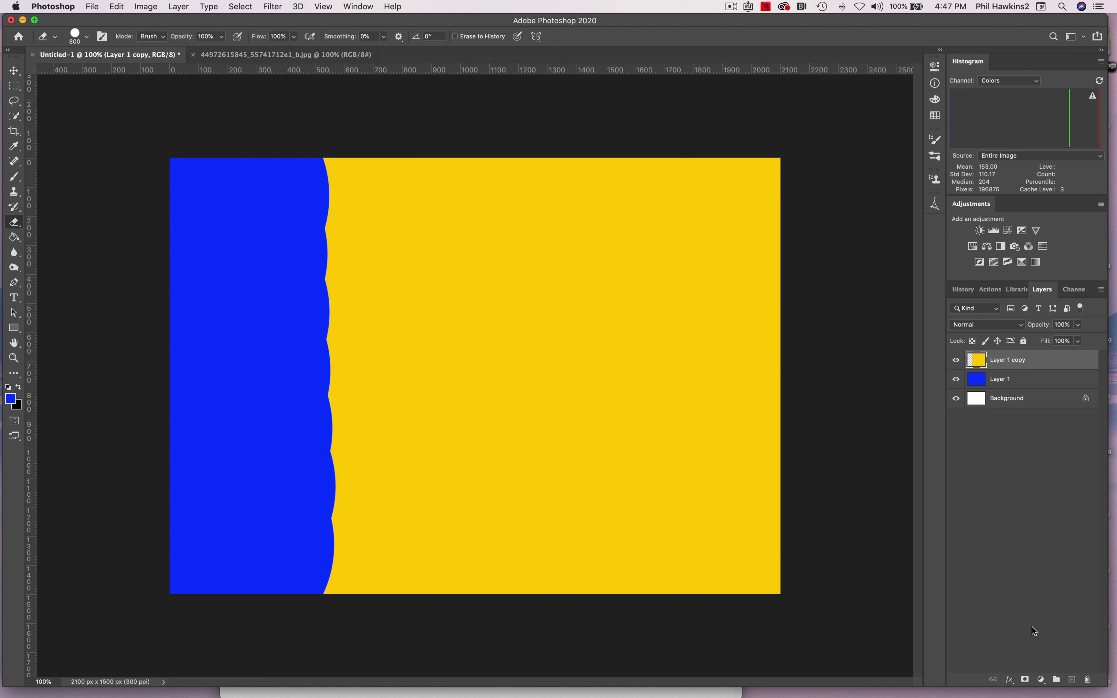
Add a white layer mask to Layer 1 copy and set the Brush Tool's flow to 100%
{"action": "left_click", "coordinate": [1025, 680]}
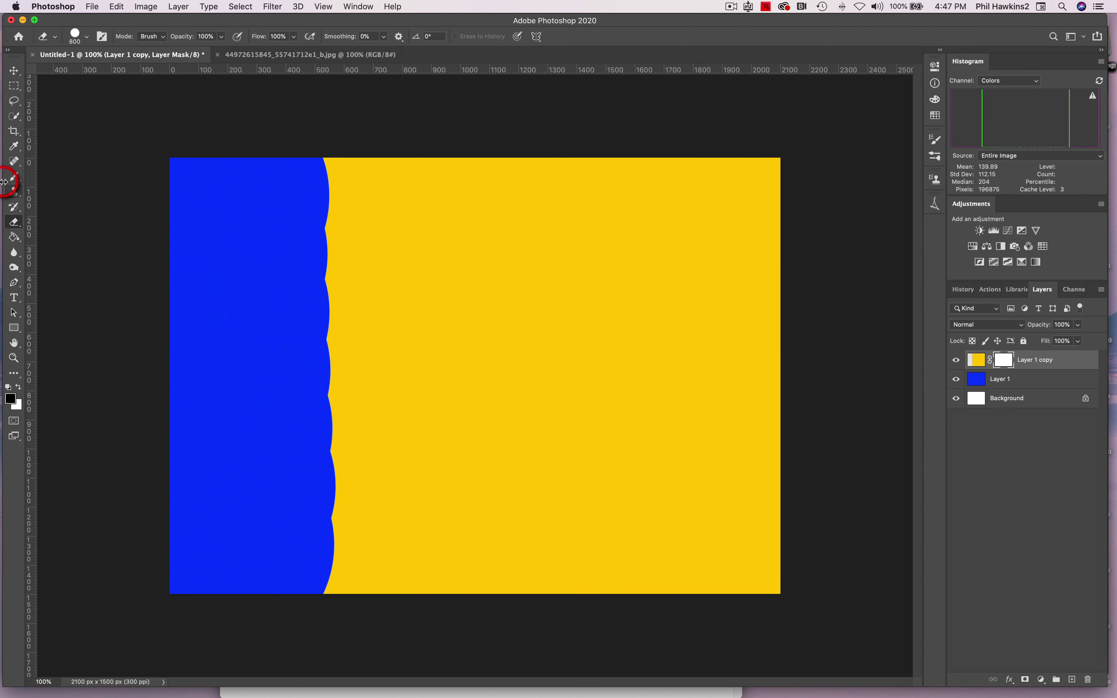
{"action": "left_click", "coordinate": [15, 176]}
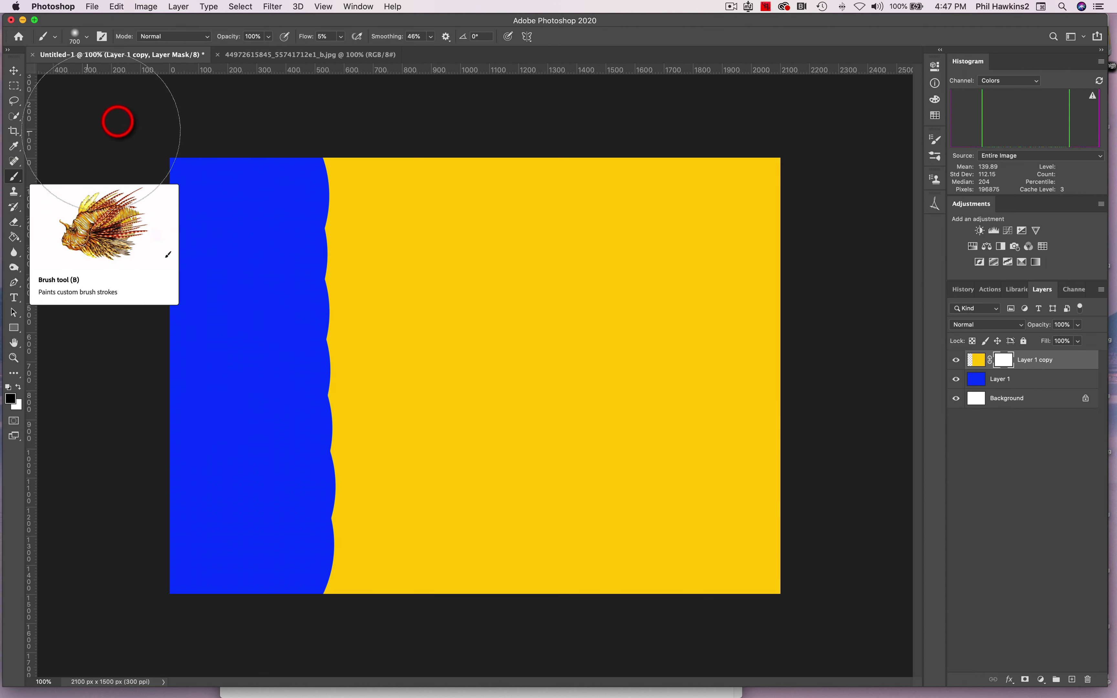
{"action": "left_click_drag", "start_coordinate": [340, 41], "coordinate": [606, 45]}
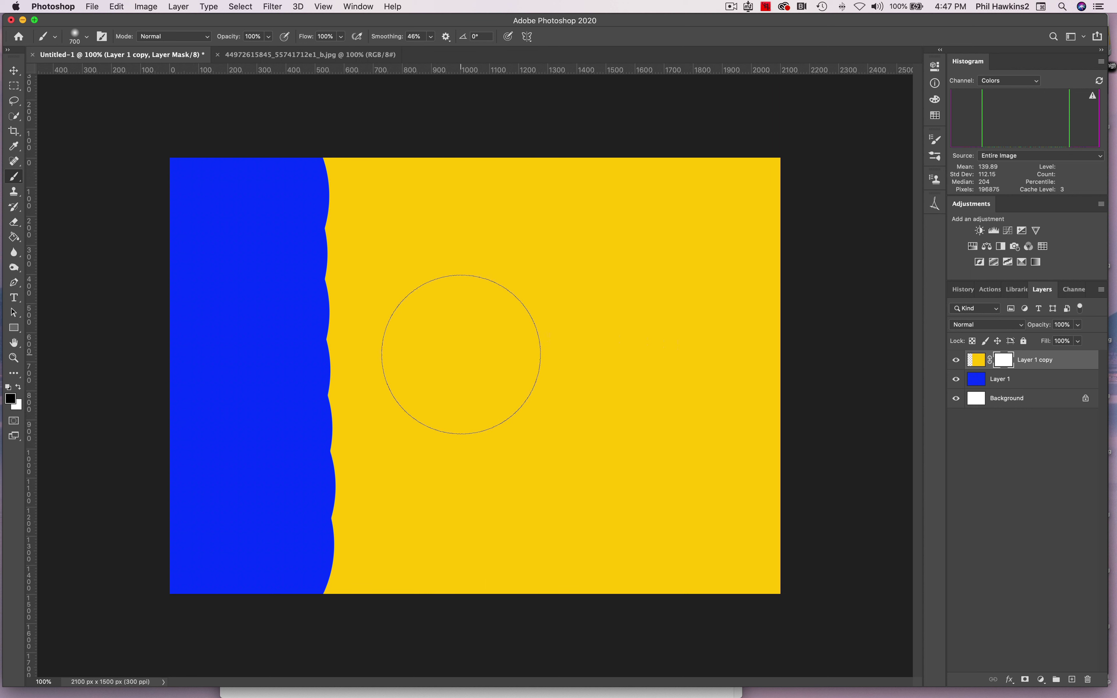
Brush two black dots on Layer 1 copy's mask, one near centre and one further right
{"action": "left_click", "coordinate": [466, 361]}
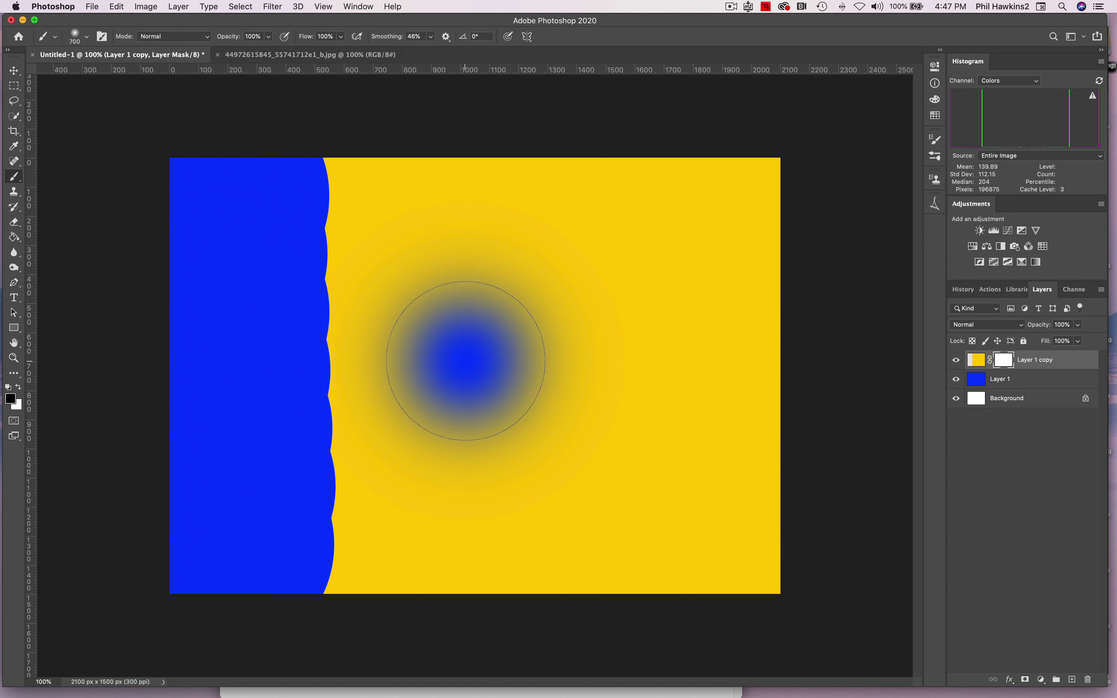
{"action": "left_click", "coordinate": [662, 366]}
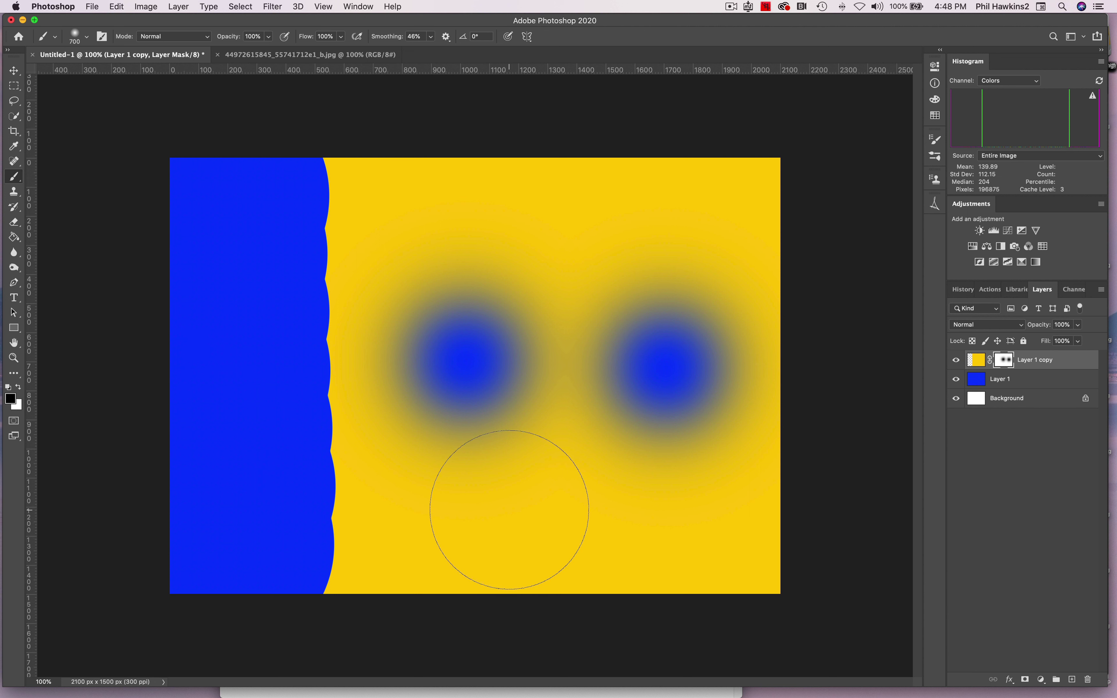
Switch to white and paint over the two blue spots on the yellow layer's mask
{"action": "left_click", "coordinate": [20, 388]}
{"action": "mouse_move", "coordinate": [703, 501]}
{"action": "left_mouse_down"}
{"action": "mouse_move", "coordinate": [678, 326]}
{"action": "mouse_move", "coordinate": [651, 329]}
{"action": "mouse_move", "coordinate": [659, 457]}
{"action": "mouse_move", "coordinate": [676, 309]}
{"action": "mouse_move", "coordinate": [576, 299]}
{"action": "mouse_move", "coordinate": [539, 418]}
{"action": "mouse_move", "coordinate": [508, 455]}
{"action": "mouse_move", "coordinate": [466, 263]}
{"action": "mouse_move", "coordinate": [429, 486]}
{"action": "left_mouse_up"}
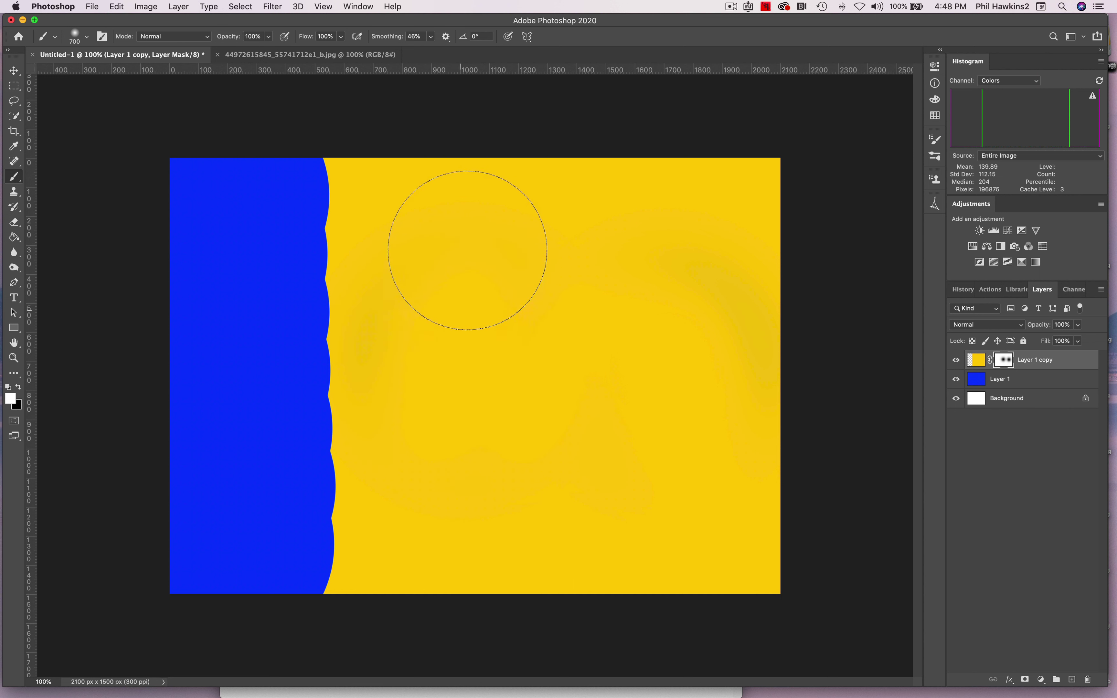
{"action": "mouse_move", "coordinate": [494, 459]}
{"action": "left_mouse_down"}
{"action": "mouse_move", "coordinate": [703, 375]}
{"action": "mouse_move", "coordinate": [746, 264]}
{"action": "left_mouse_up"}
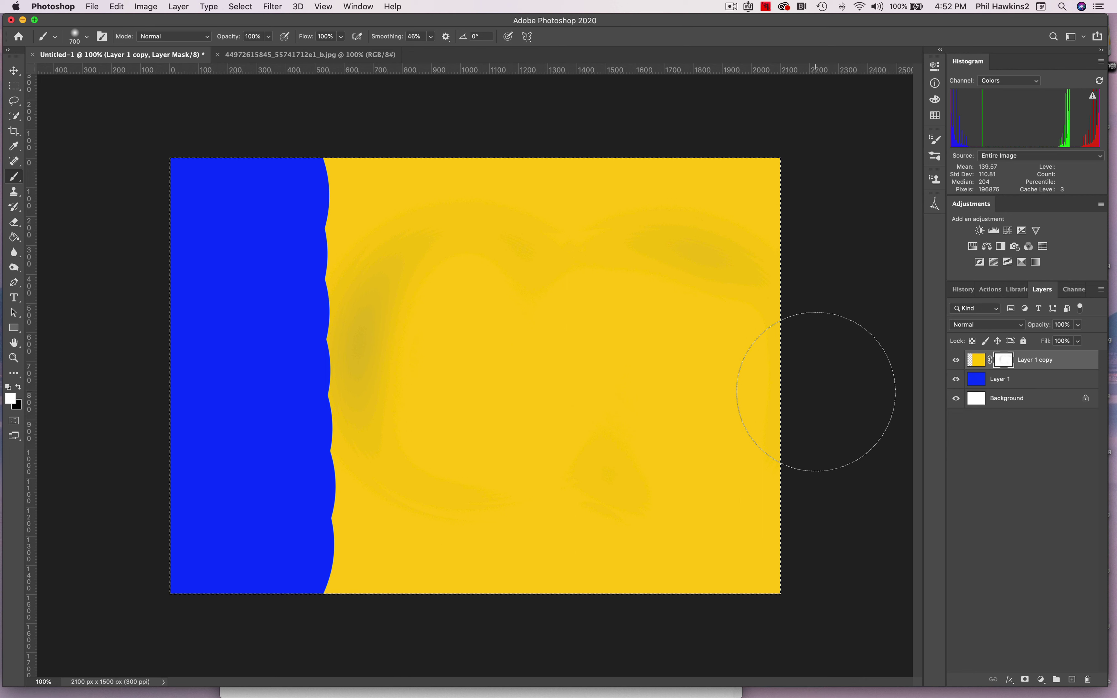
{"action": "left_click", "coordinate": [816, 391]}
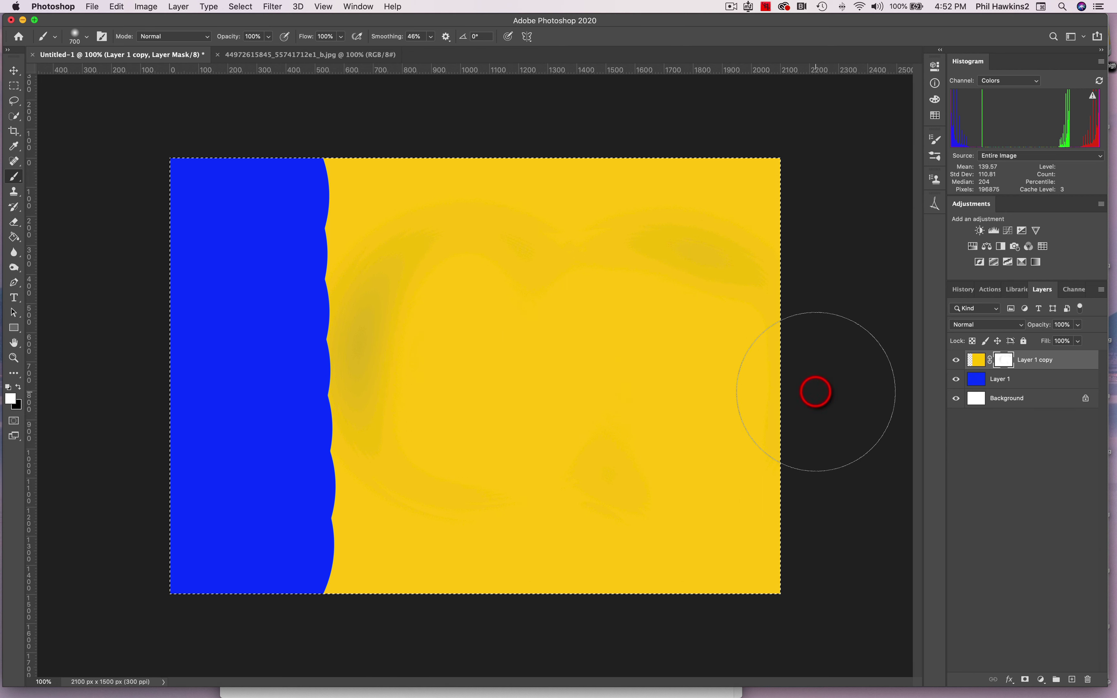
With a low-flow black brush at size 300, softly paint faint blue strokes into the mask
{"action": "mouse_move", "coordinate": [816, 392]}
{"action": "left_mouse_down"}
{"action": "mouse_move", "coordinate": [488, 215]}
{"action": "mouse_move", "coordinate": [354, 68]}
{"action": "mouse_move", "coordinate": [344, 37]}
{"action": "mouse_move", "coordinate": [462, 446]}
{"action": "mouse_move", "coordinate": [554, 430]}
{"action": "left_mouse_up"}
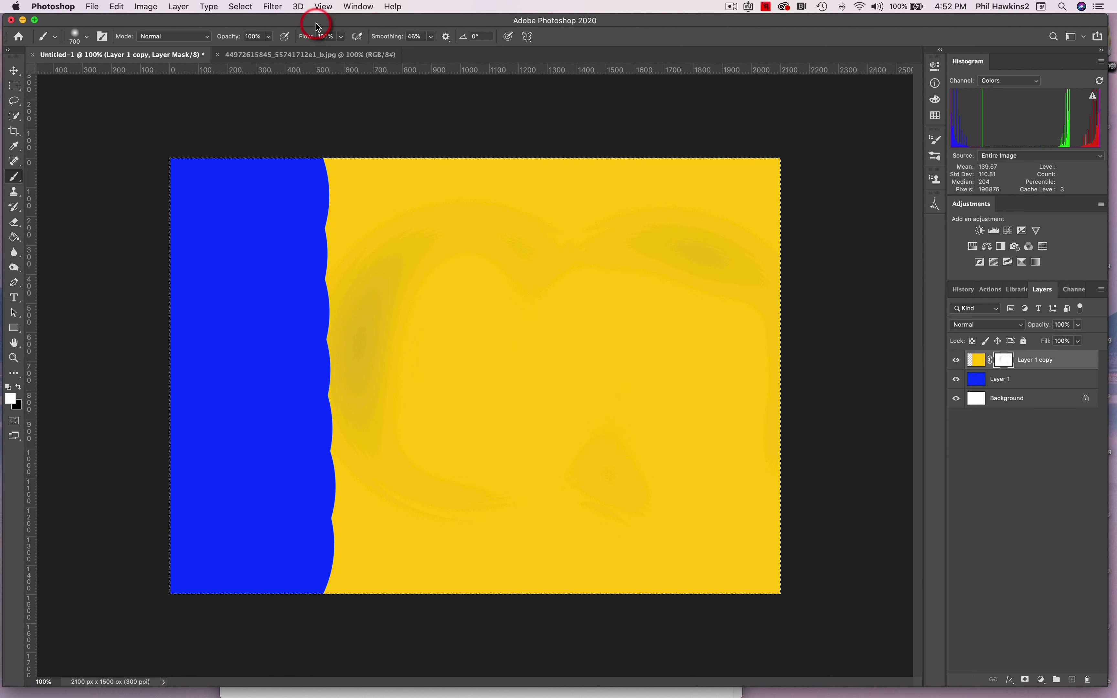
{"action": "left_click", "coordinate": [342, 37]}
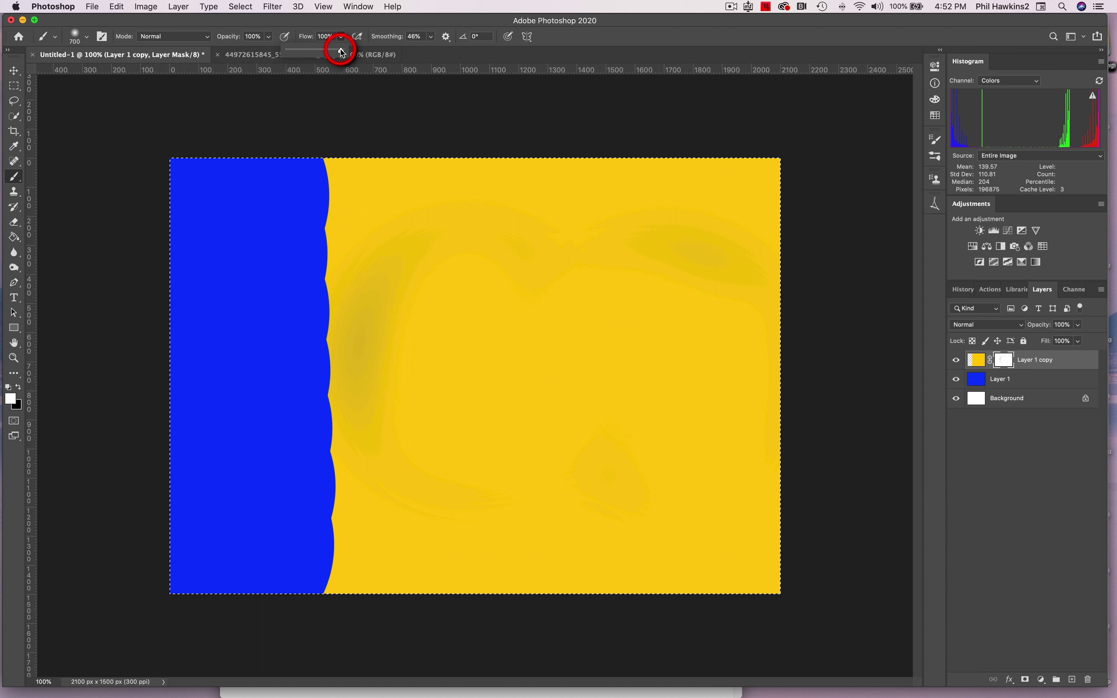
{"action": "left_click_drag", "start_coordinate": [340, 49], "coordinate": [293, 52]}
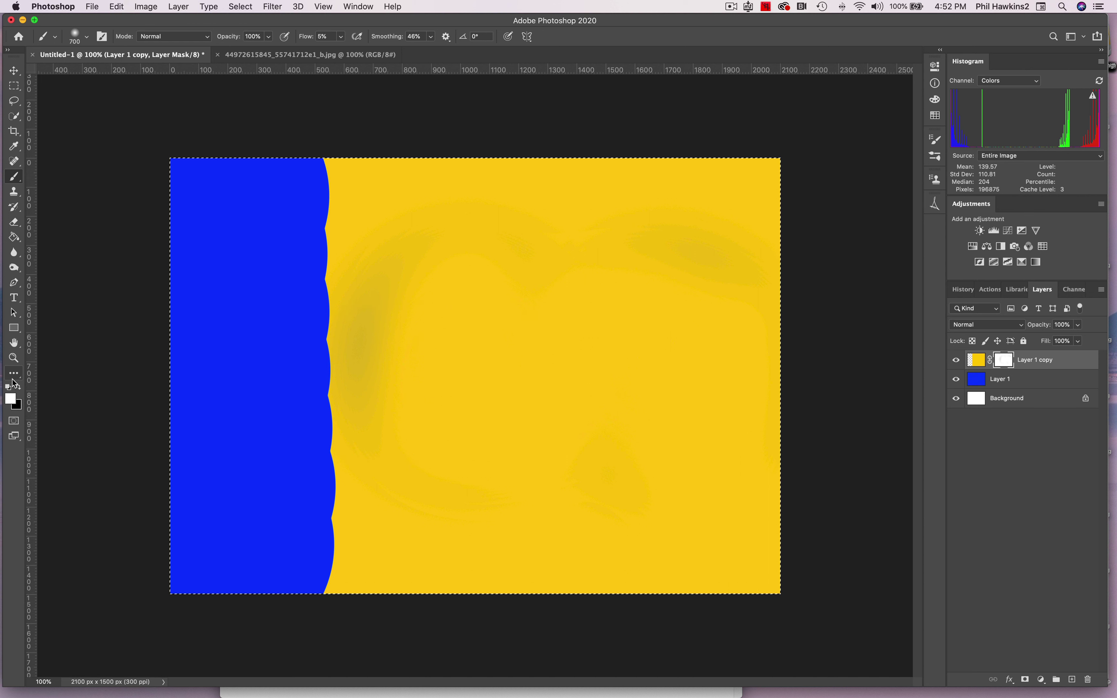
{"action": "left_click", "coordinate": [21, 386]}
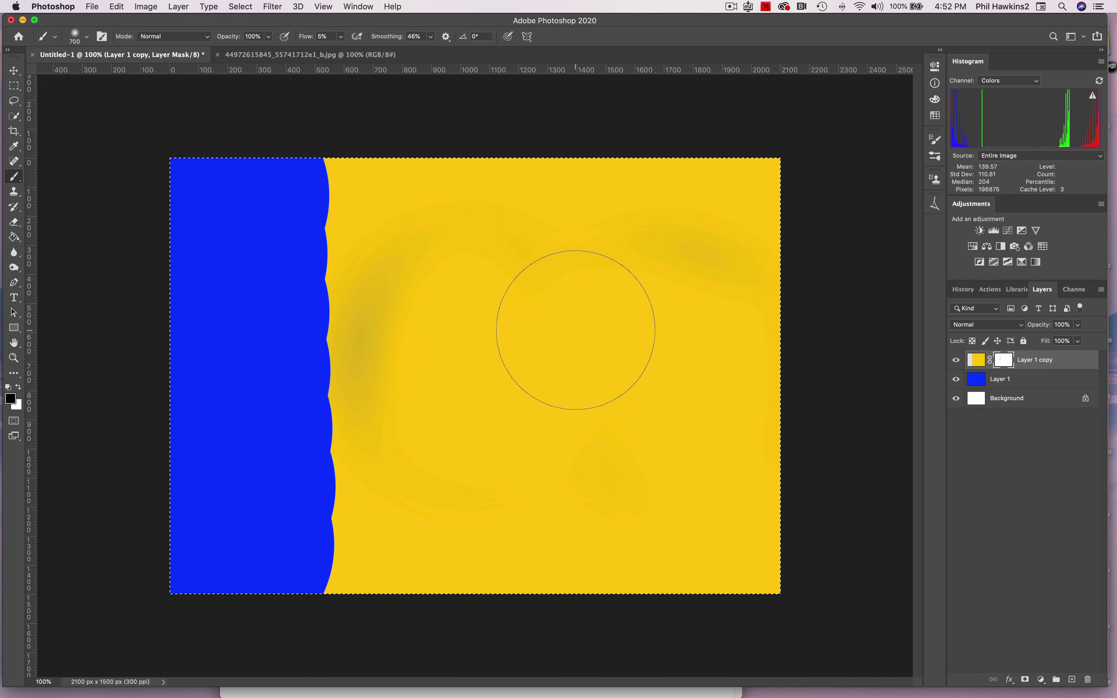
{"action": "key", "text": "bracketleft"}
{"action": "key", "text": "bracketleft"}
{"action": "key", "text": "bracketleft"}
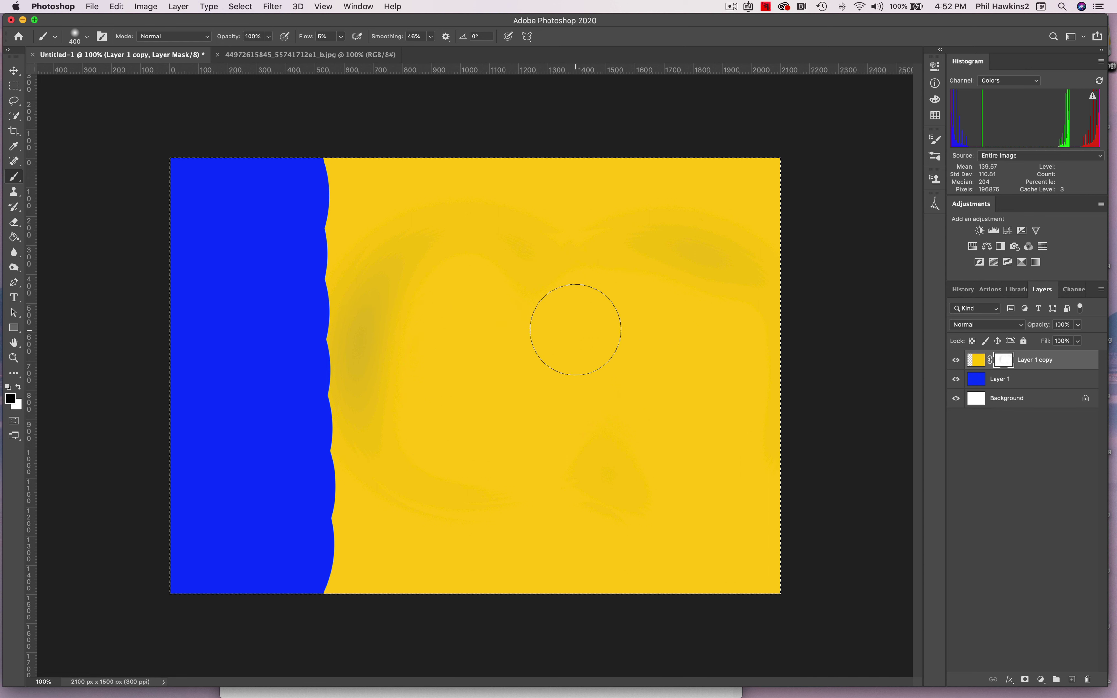
{"action": "mouse_move", "coordinate": [576, 330]}
{"action": "left_mouse_down"}
{"action": "mouse_move", "coordinate": [448, 297]}
{"action": "mouse_move", "coordinate": [427, 252]}
{"action": "mouse_move", "coordinate": [466, 477]}
{"action": "mouse_move", "coordinate": [432, 234]}
{"action": "mouse_move", "coordinate": [456, 444]}
{"action": "mouse_move", "coordinate": [459, 369]}
{"action": "mouse_move", "coordinate": [432, 234]}
{"action": "mouse_move", "coordinate": [436, 274]}
{"action": "mouse_move", "coordinate": [498, 419]}
{"action": "mouse_move", "coordinate": [448, 206]}
{"action": "mouse_move", "coordinate": [491, 394]}
{"action": "mouse_move", "coordinate": [493, 453]}
{"action": "mouse_move", "coordinate": [457, 240]}
{"action": "left_mouse_up"}
{"action": "mouse_move", "coordinate": [678, 258]}
{"action": "left_mouse_down"}
{"action": "mouse_move", "coordinate": [673, 242]}
{"action": "mouse_move", "coordinate": [674, 264]}
{"action": "left_mouse_up"}
Raise brush flow to 100% and paint a large soft blue shape through the yellow
{"action": "left_click", "coordinate": [341, 37]}
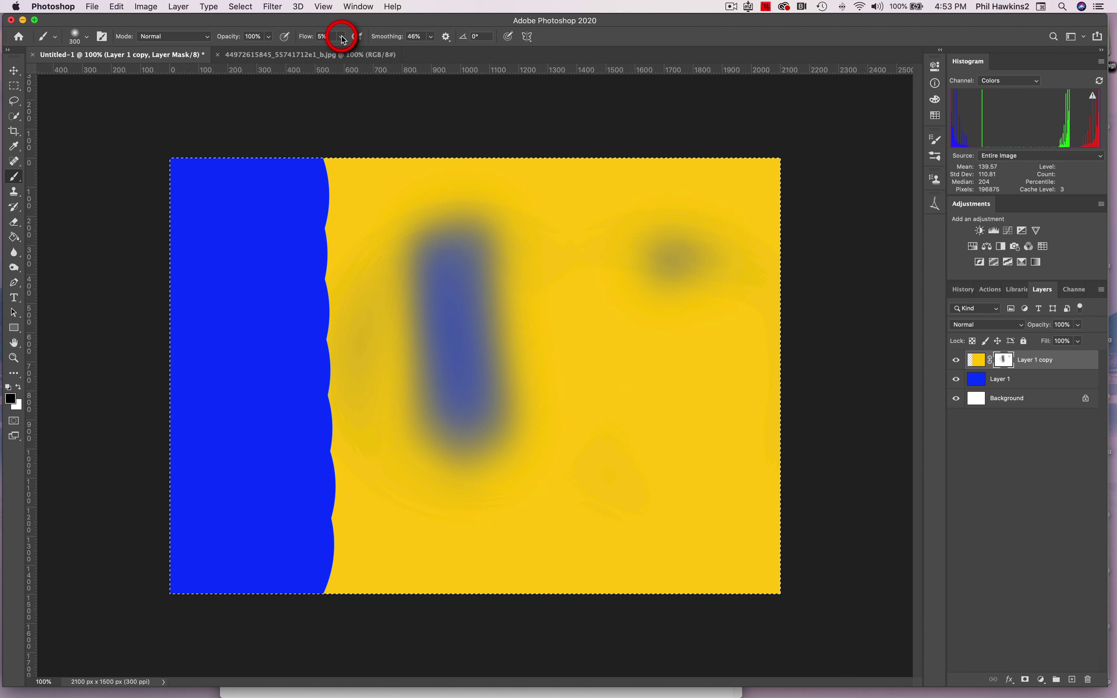
{"action": "left_click_drag", "start_coordinate": [341, 50], "coordinate": [604, 35]}
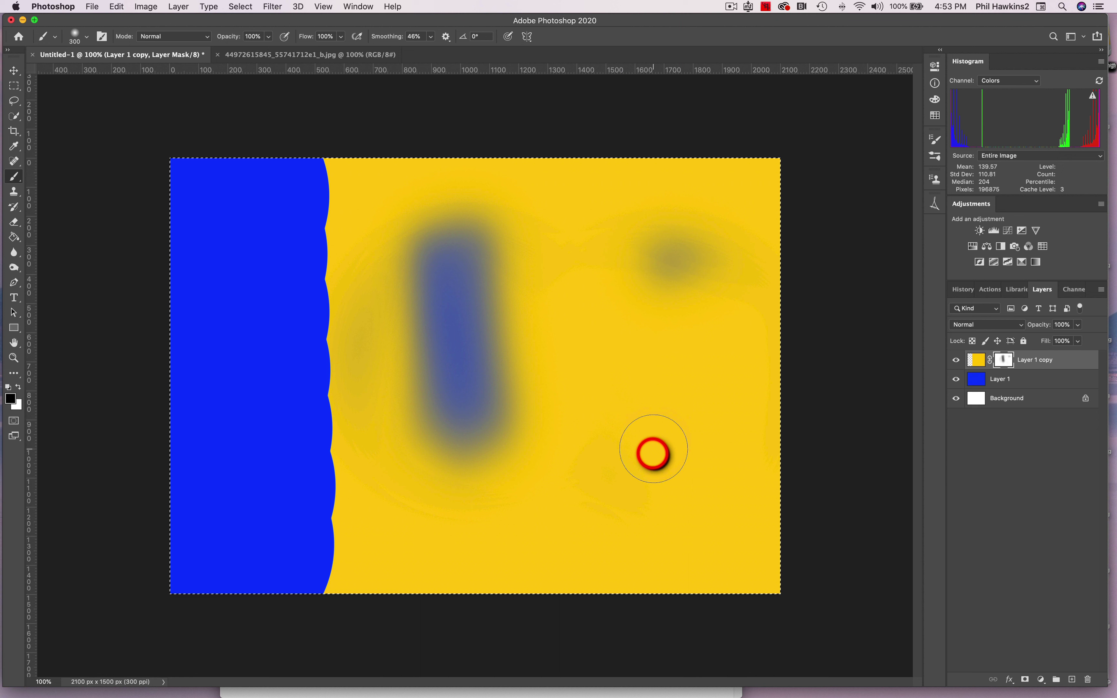
{"action": "mouse_move", "coordinate": [646, 378]}
{"action": "left_mouse_down"}
{"action": "mouse_move", "coordinate": [618, 371]}
{"action": "mouse_move", "coordinate": [602, 398]}
{"action": "mouse_move", "coordinate": [610, 426]}
{"action": "mouse_move", "coordinate": [636, 434]}
{"action": "mouse_move", "coordinate": [665, 419]}
{"action": "mouse_move", "coordinate": [659, 376]}
{"action": "mouse_move", "coordinate": [562, 379]}
{"action": "mouse_move", "coordinate": [585, 251]}
{"action": "mouse_move", "coordinate": [554, 224]}
{"action": "mouse_move", "coordinate": [470, 226]}
{"action": "mouse_move", "coordinate": [416, 297]}
{"action": "mouse_move", "coordinate": [442, 556]}
{"action": "mouse_move", "coordinate": [520, 592]}
{"action": "mouse_move", "coordinate": [629, 574]}
{"action": "mouse_move", "coordinate": [653, 531]}
{"action": "mouse_move", "coordinate": [556, 494]}
{"action": "mouse_move", "coordinate": [520, 440]}
{"action": "mouse_move", "coordinate": [530, 362]}
{"action": "left_mouse_up"}
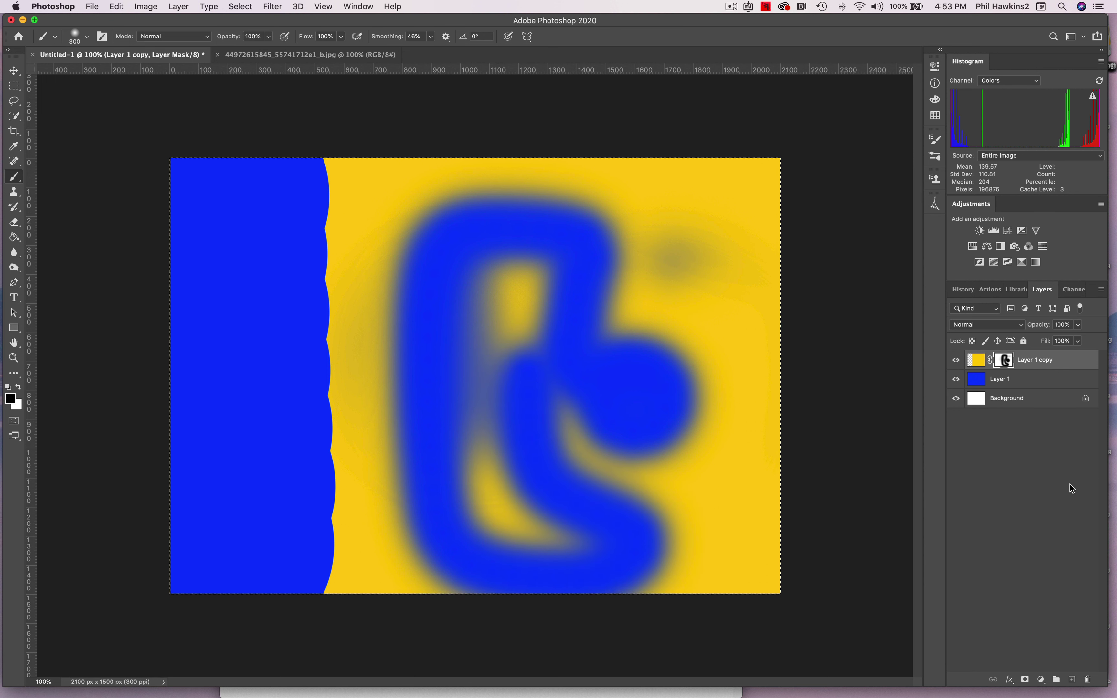
Undo the recent mask brush strokes and display the History panel's step list
{"action": "key", "text": "super+z"}
{"action": "key", "text": "super+z"}
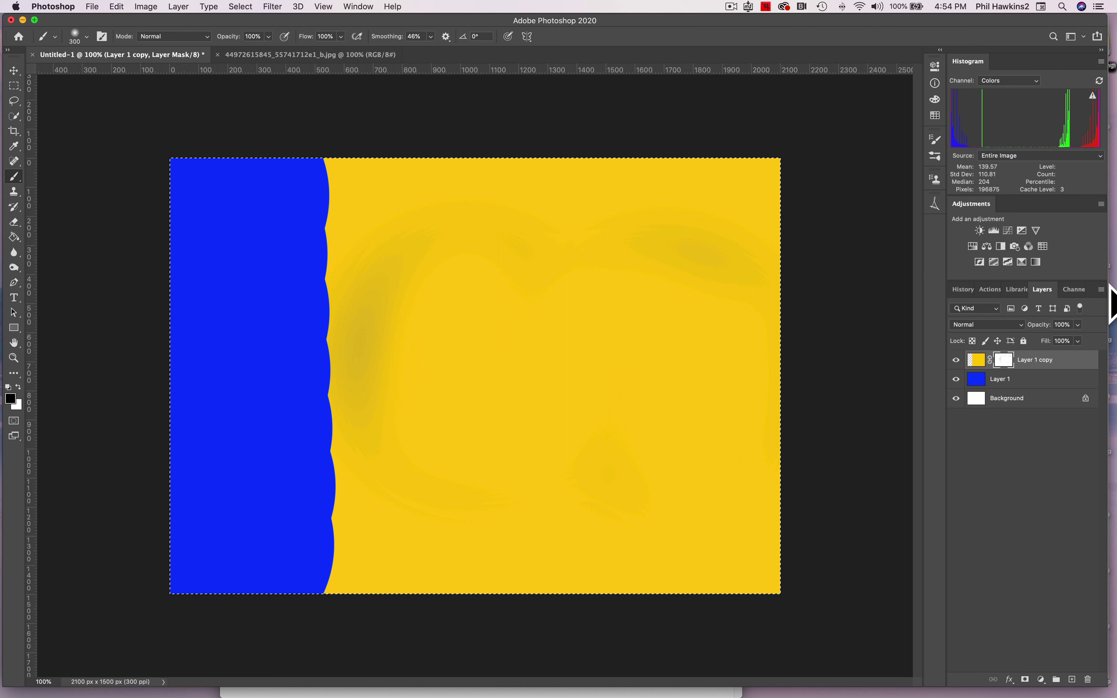
{"action": "left_click", "coordinate": [962, 291]}
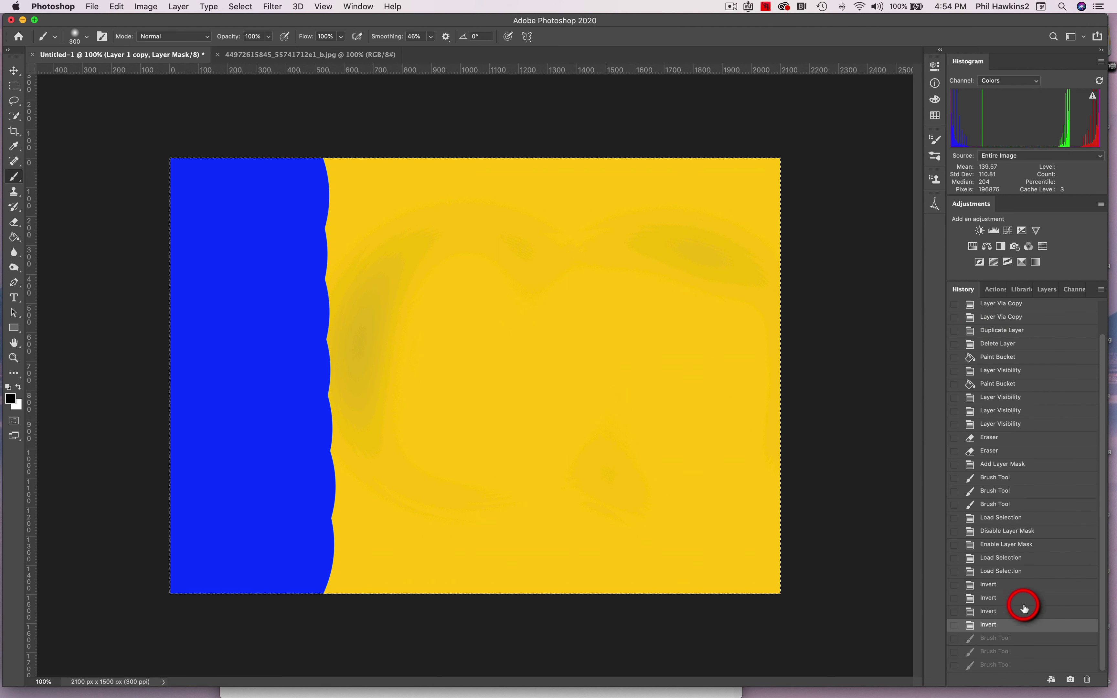